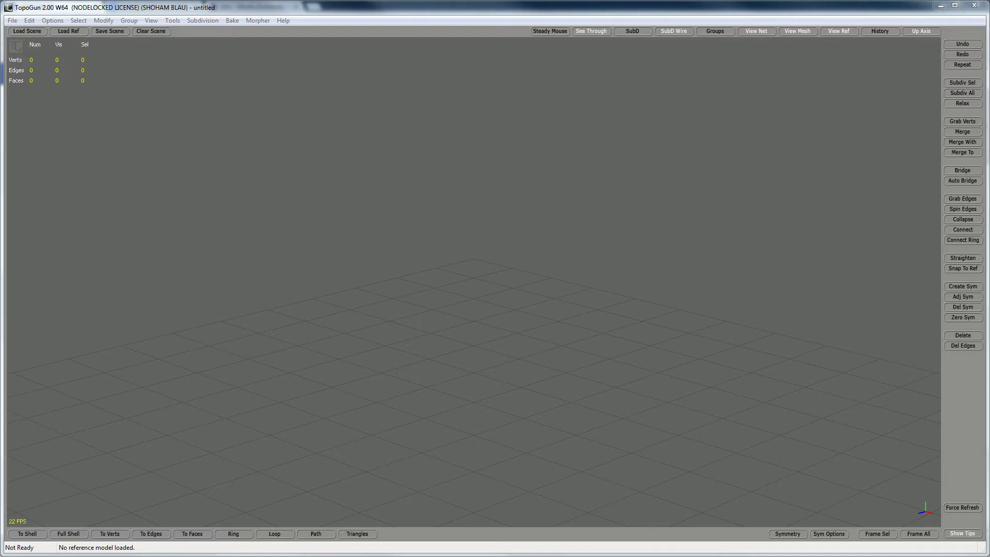
Arrange the floating tool palette and Tool Options palette one above the other beside the viewport's edge
key("e")
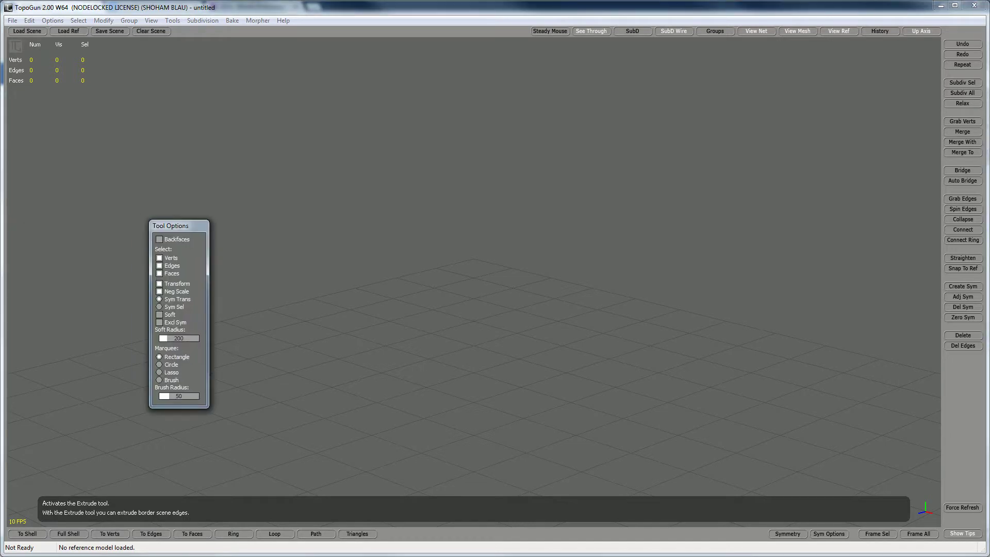
left_click_drag(176, 225, 104, 254)
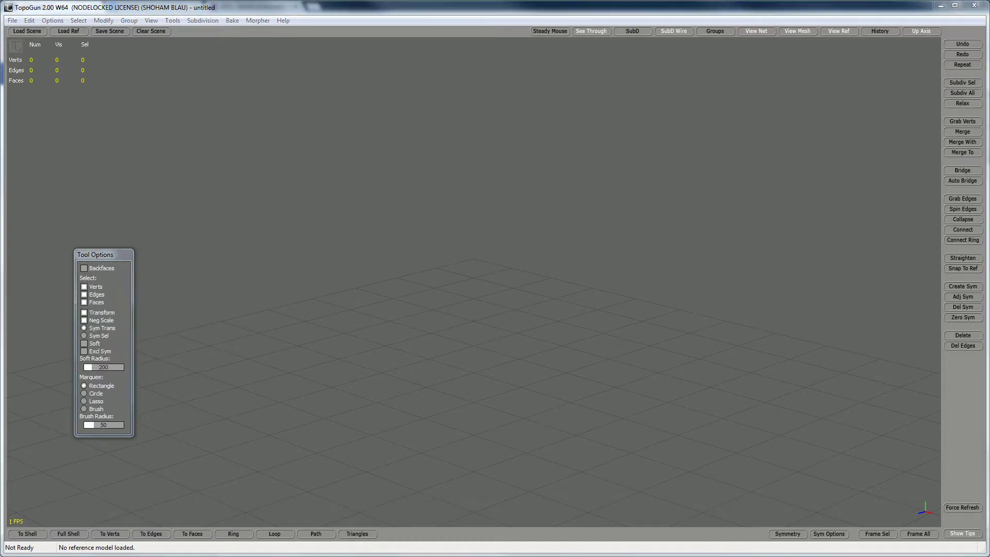
left_click_drag(76, 134, 37, 118)
left_click_drag(104, 254, 60, 279)
left_click_drag(37, 119, 44, 116)
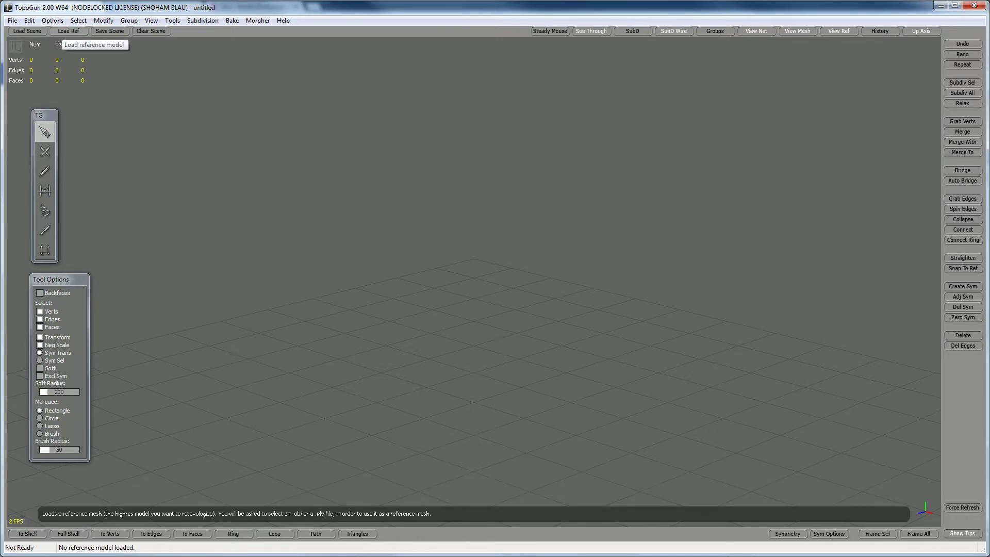
Load clayface_01.obj from the temp folder on the Content (F:) drive as the high-resolution reference mesh
left_click(12, 21)
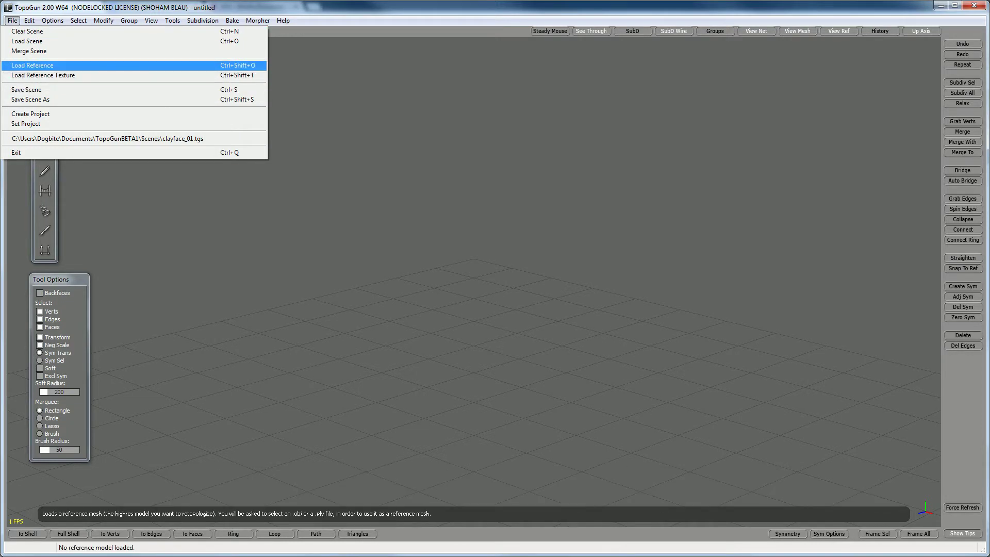
left_click(32, 65)
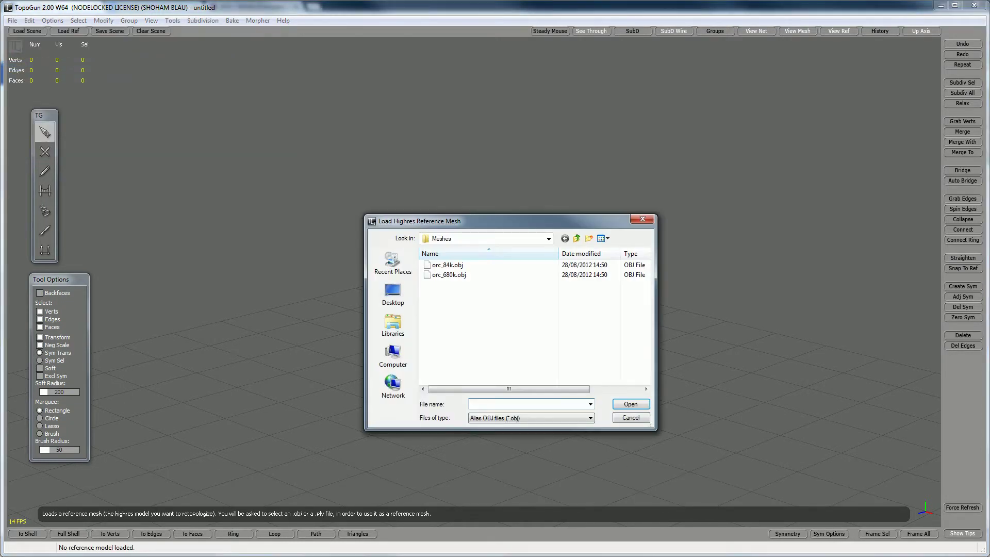
left_click_drag(425, 221, 182, 132)
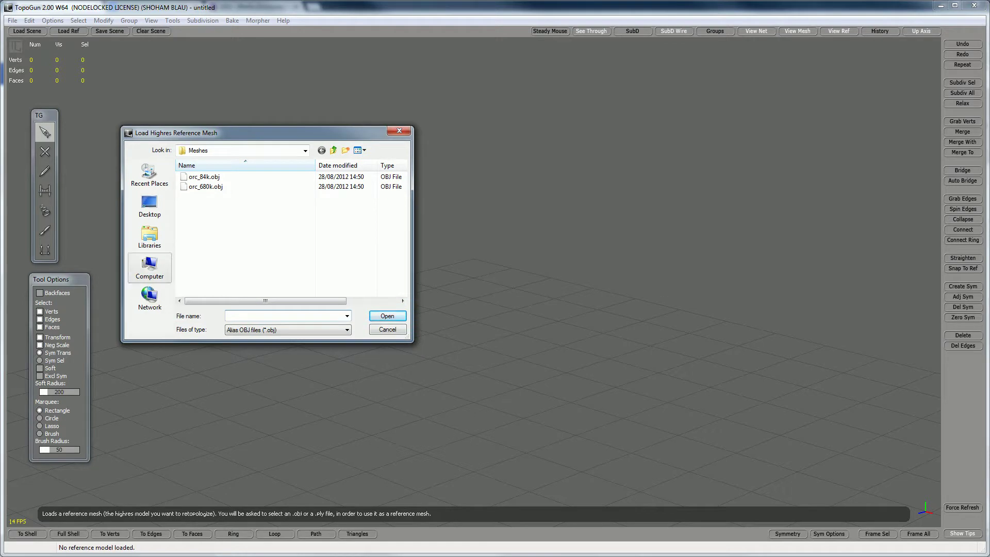
left_click(150, 268)
double_click(223, 263)
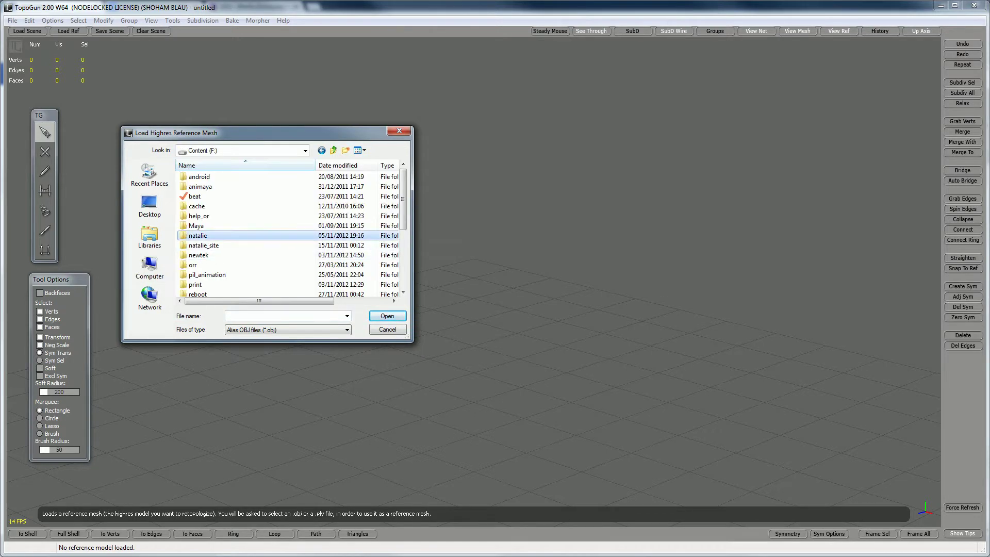
scroll(232, 222, "down", 5)
key("Return")
key("c")
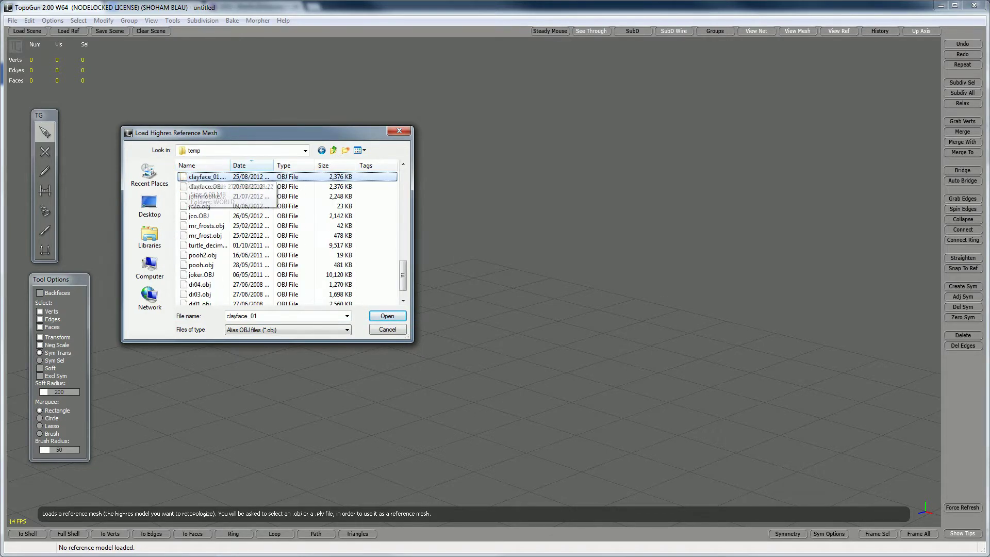
key("Return")
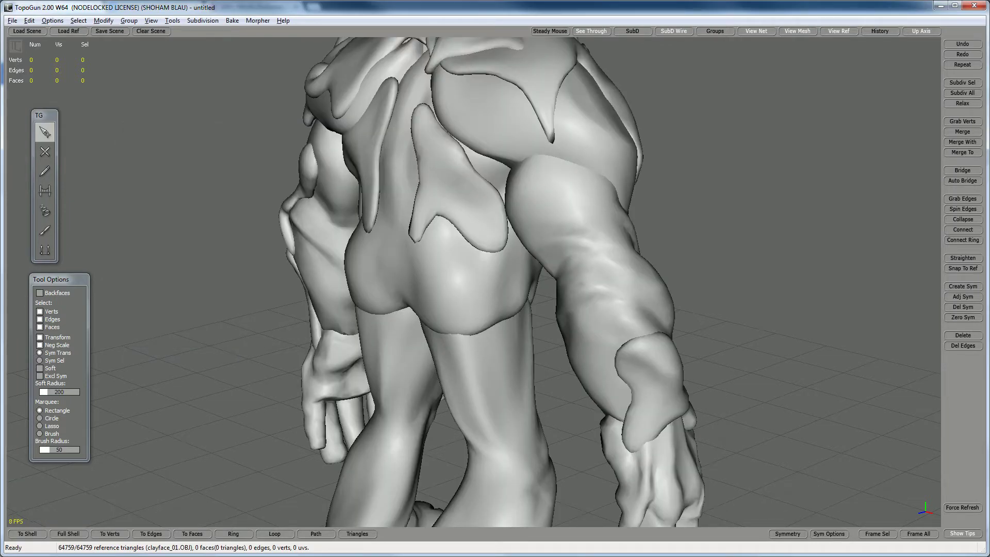
Examine the creature reference mesh from behind, the side and the front, both overall and up close
left_click_drag(773, 308, 408, 288, "alt")
right_click_drag(407, 288, 356, 289, "alt")
left_click_drag(355, 289, 305, 301, "alt")
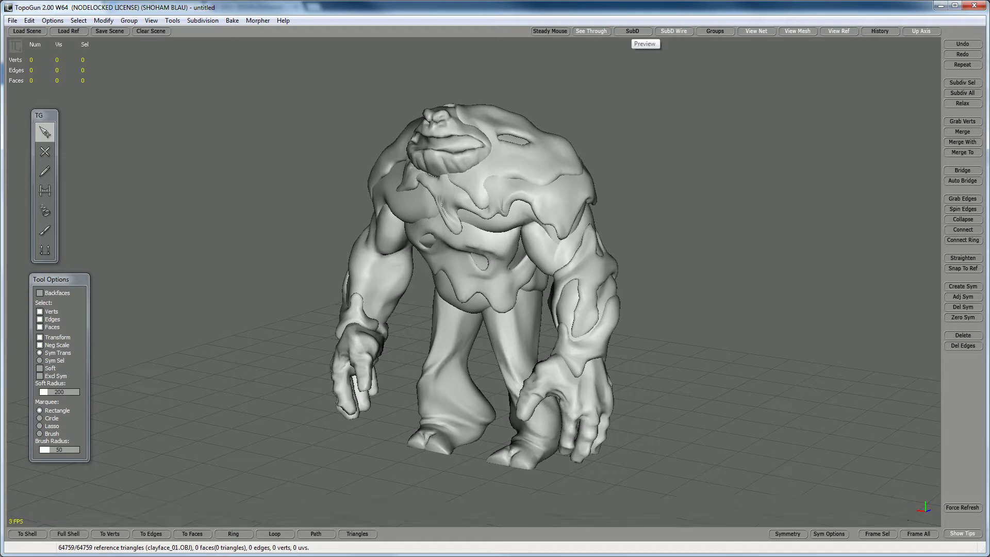
mouse_move(464, 289)
left_mouse_down("alt")
mouse_move(573, 271)
mouse_move(464, 278)
left_mouse_up("alt")
right_click_drag(464, 278, 546, 278, "alt")
mouse_move(547, 279)
left_mouse_down("alt")
mouse_move(431, 288)
mouse_move(547, 296)
left_mouse_up("alt")
middle_click_drag(547, 206, 472, 505, "alt")
right_click_drag(471, 412, 366, 412, "alt")
left_click_drag(444, 309, 449, 280, "alt")
right_click_drag(449, 281, 346, 281, "alt")
middle_click_drag(443, 289, 432, 251, "alt")
mouse_move(432, 251)
left_mouse_down("alt")
mouse_move(420, 252)
mouse_move(507, 258)
mouse_move(371, 262)
mouse_move(467, 261)
mouse_move(423, 260)
left_mouse_up("alt")
right_click_drag(423, 261, 520, 260, "alt")
mouse_move(469, 286)
left_mouse_down("alt")
mouse_move(508, 276)
mouse_move(485, 274)
left_mouse_up("alt")
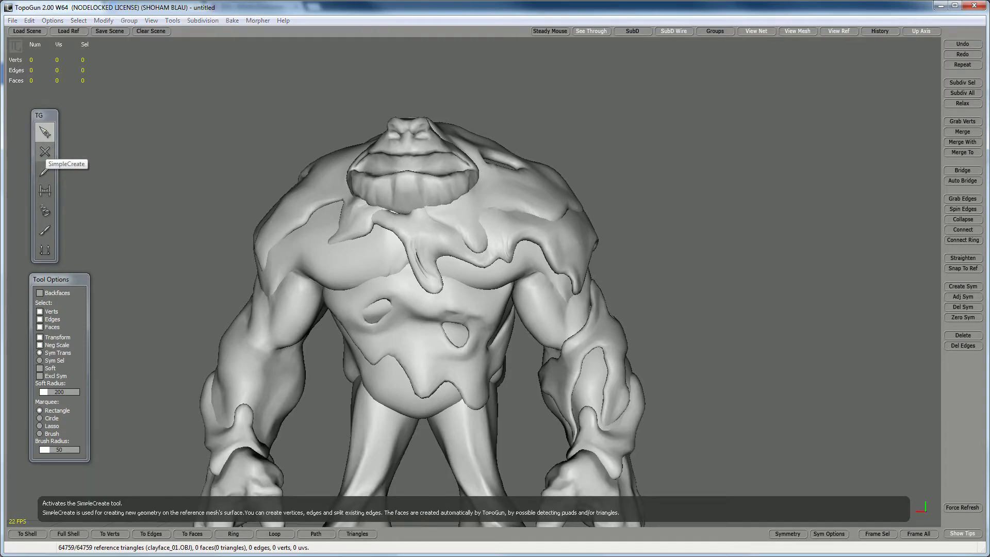
left_click(45, 152)
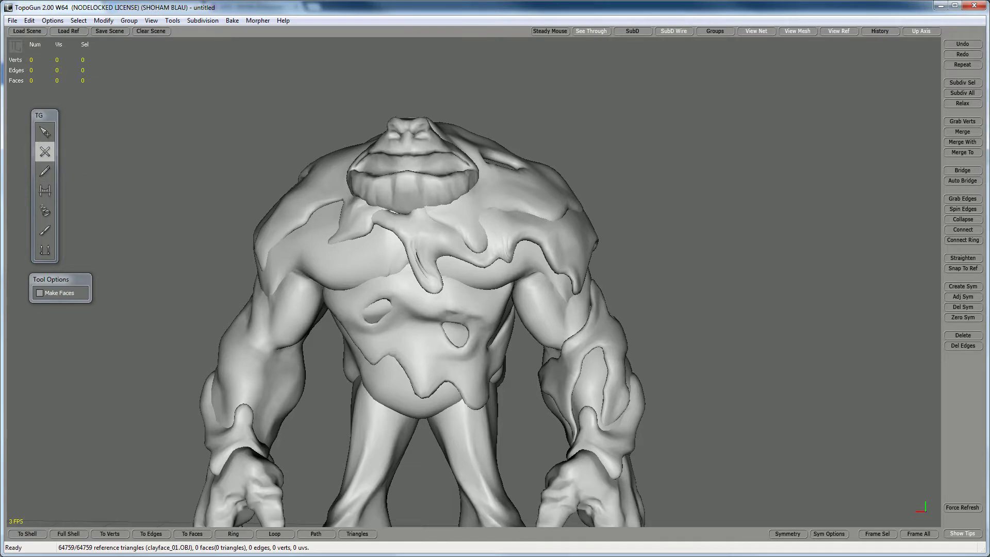
key("space")
key("space")
key("space")
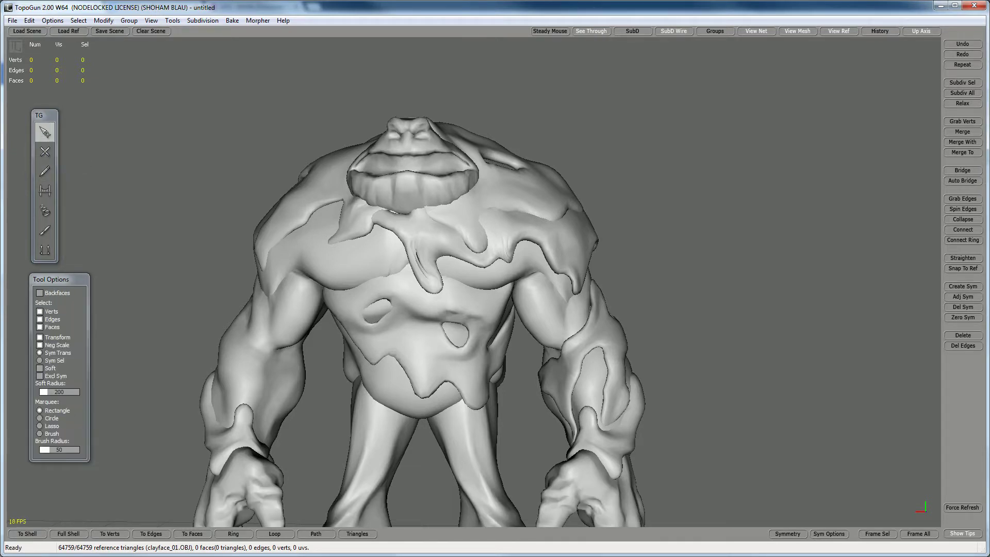
key("w")
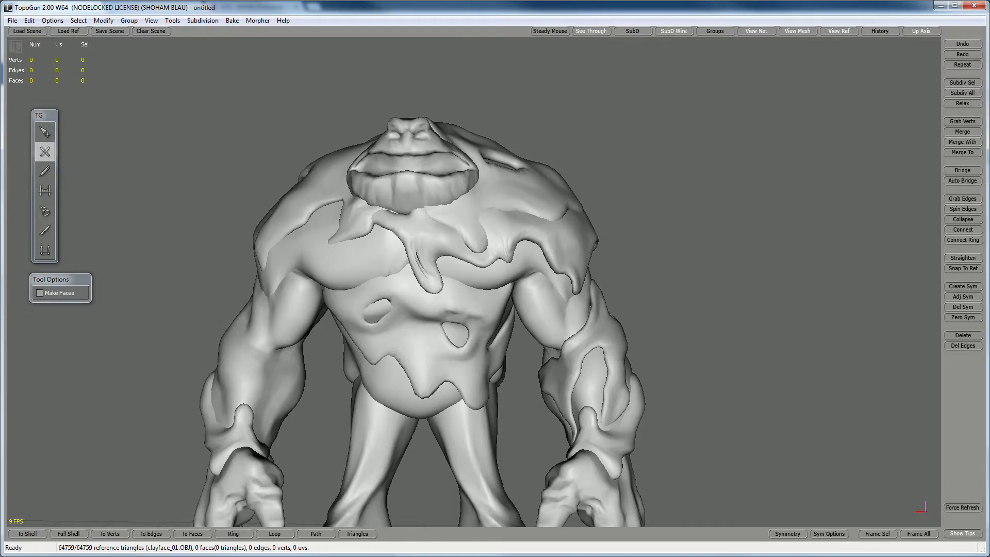
key("q")
Create a quad face with SimpleCreate on one side of the chest, spanning from the chin to the pectoral's lower edge
key("w")
left_click(406, 212)
right_click_drag(412, 221, 485, 222, "alt")
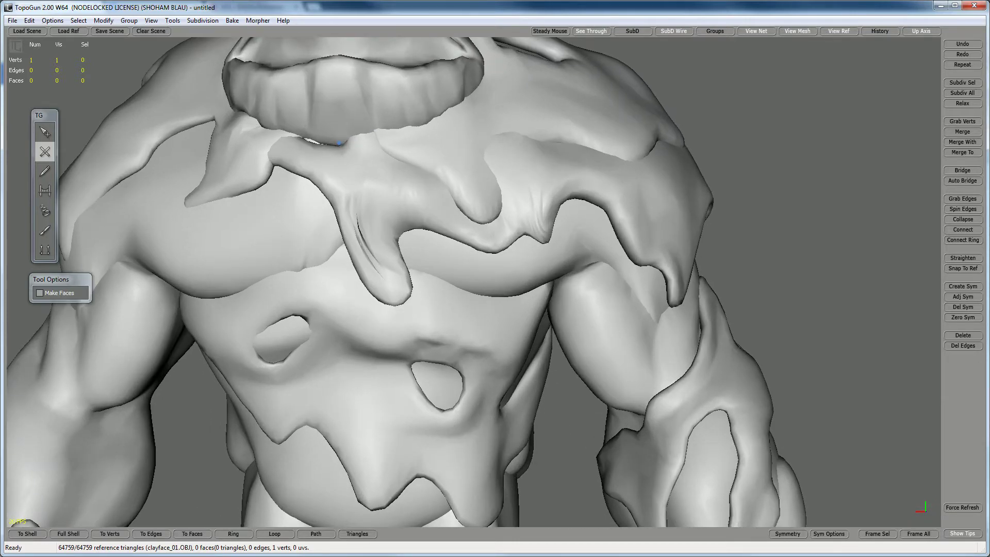
left_click(344, 246)
left_click(476, 294)
left_click(481, 160)
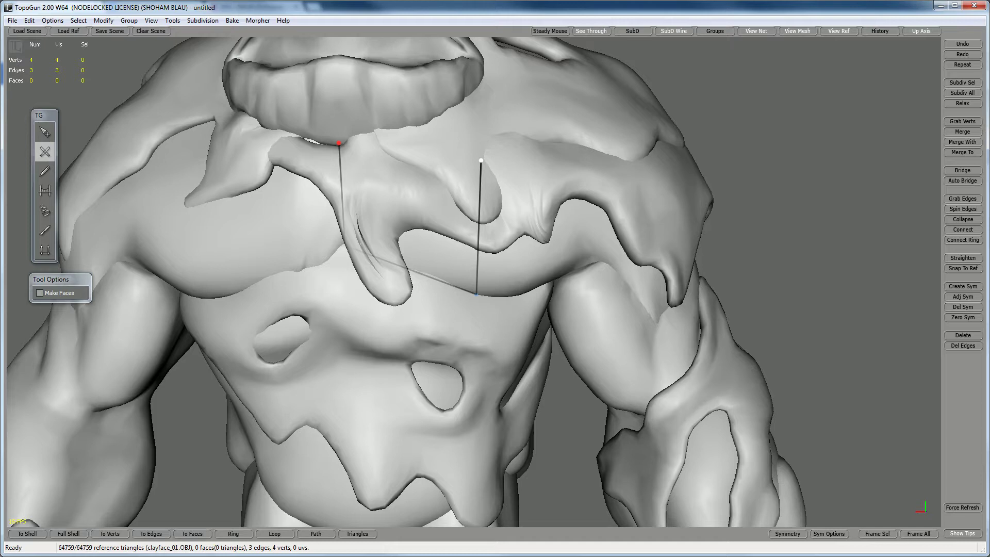
left_click(338, 143)
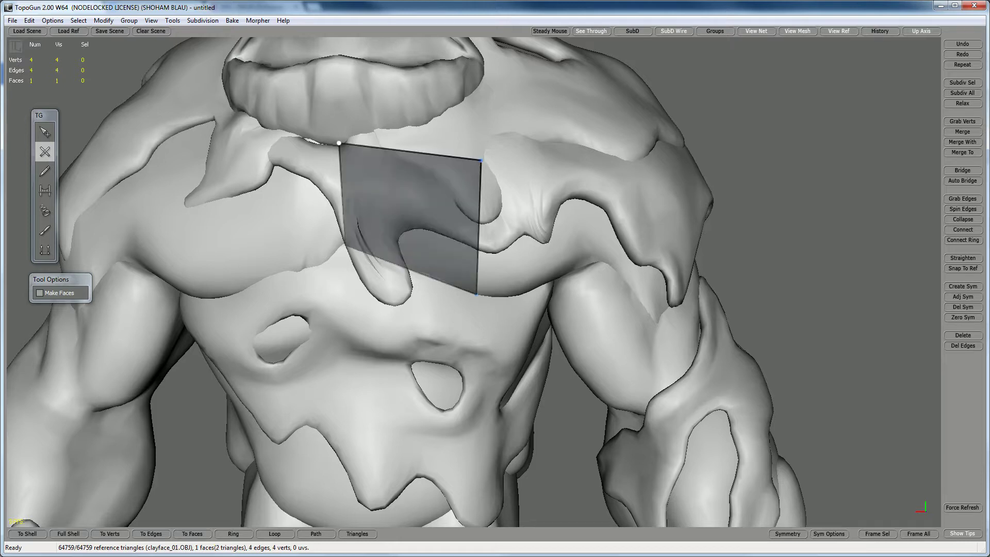
key("q")
key("w")
left_click_drag(480, 227, 444, 229, "alt")
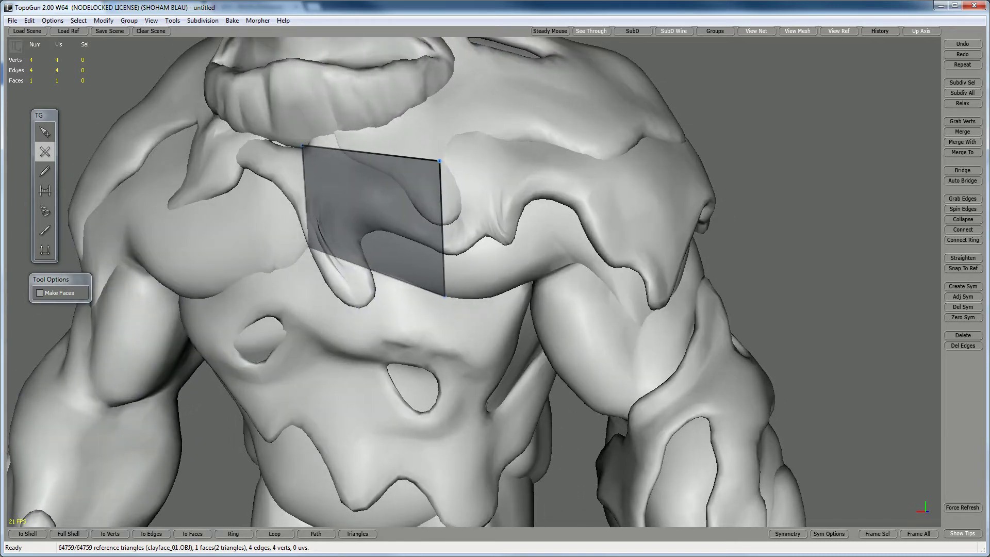
key("q")
key("w")
key("ctrl")
key("ctrl")
key("ctrl")
Use SimpleEdit to select the quad's outer side edge and move its upper outer vertex to just below the jaw
left_click(45, 132)
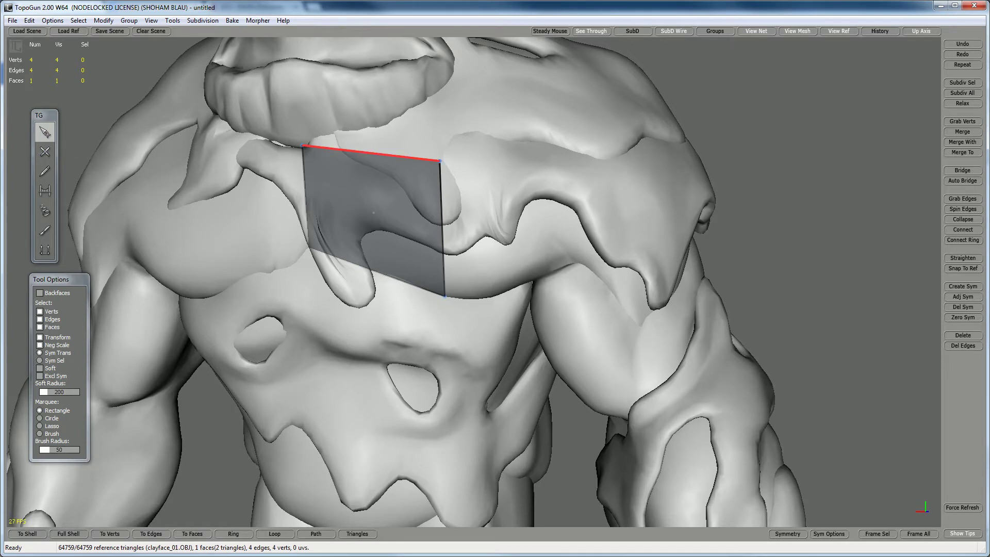
left_click(440, 172)
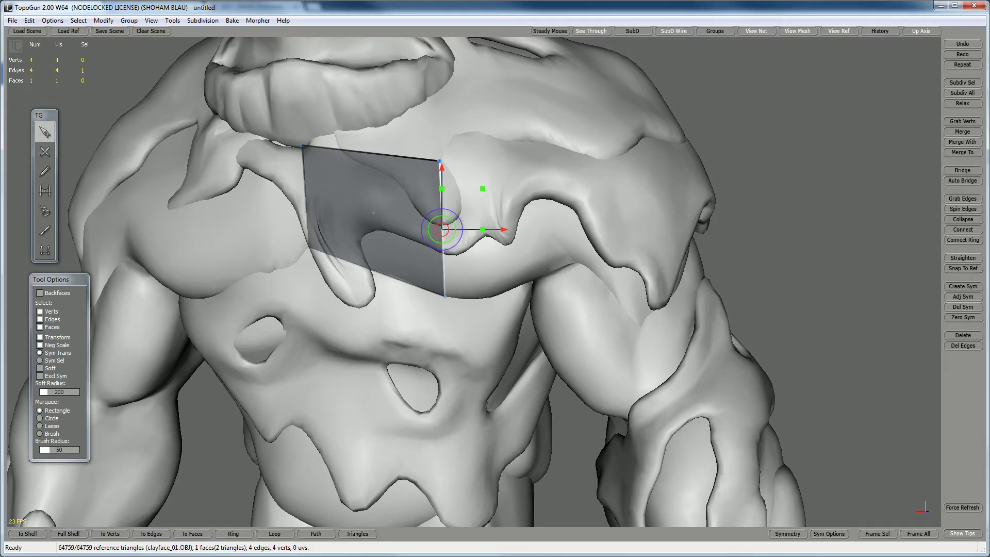
left_click_drag(440, 160, 330, 186)
left_click_drag(275, 216, 257, 141)
left_click_drag(372, 133, 388, 154)
Add a second quad beside the first with SimpleCreate, reaching from the corner of the mouth to the armpit
mouse_move(413, 232)
left_mouse_down("alt")
mouse_move(466, 211)
mouse_move(433, 205)
mouse_move(405, 215)
left_mouse_up("alt")
key("w")
right_click_drag(405, 216, 330, 221, "alt")
left_click_drag(330, 221, 317, 232, "alt")
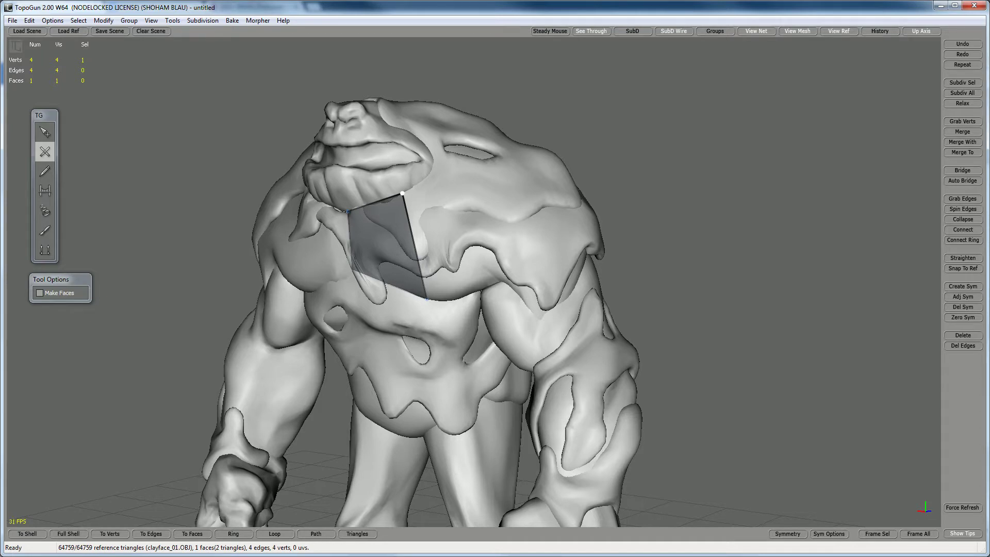
left_click(432, 163)
left_click(500, 278)
left_click(426, 299)
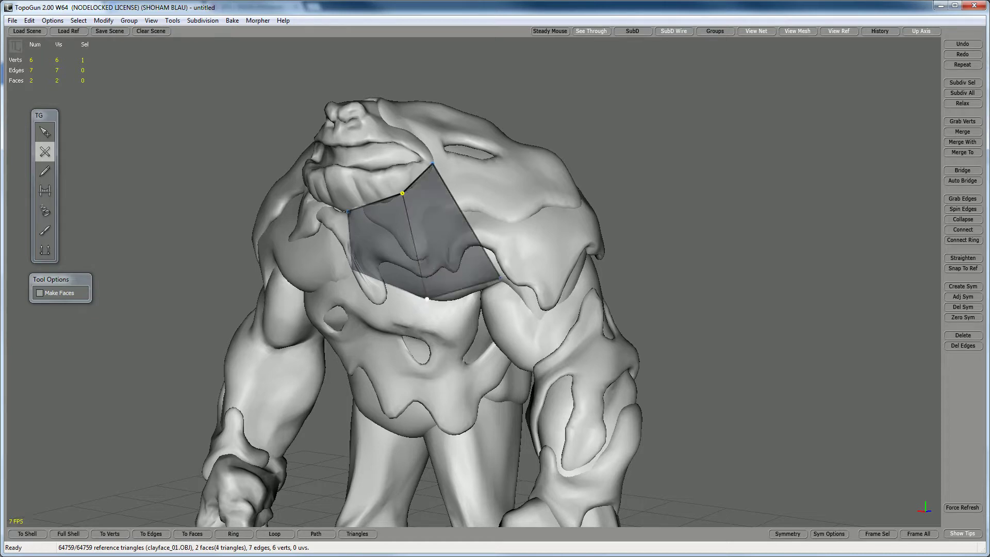
Split the second chest quad lengthwise with a new edge from its upper edge to its lower edge
left_click_drag(426, 299, 487, 275, "alt")
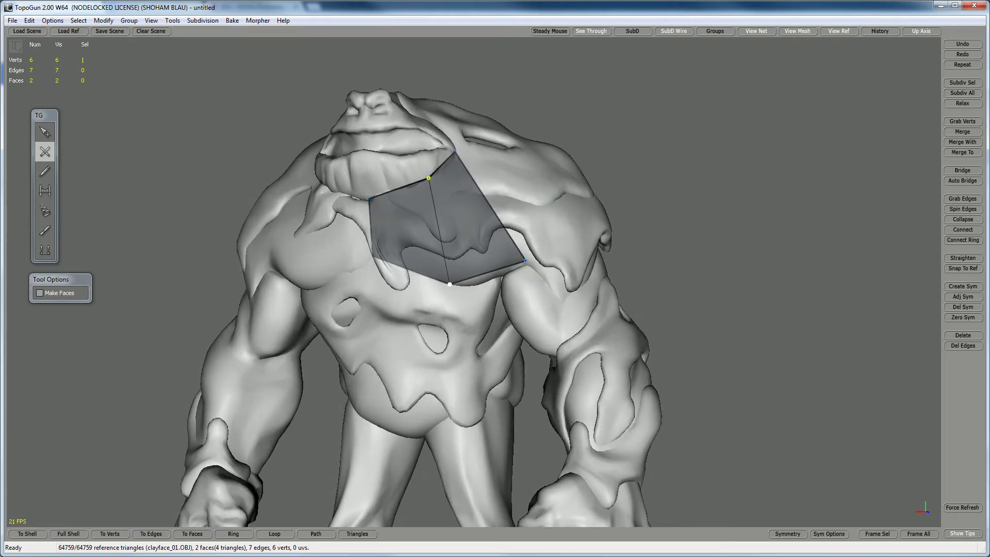
key("q")
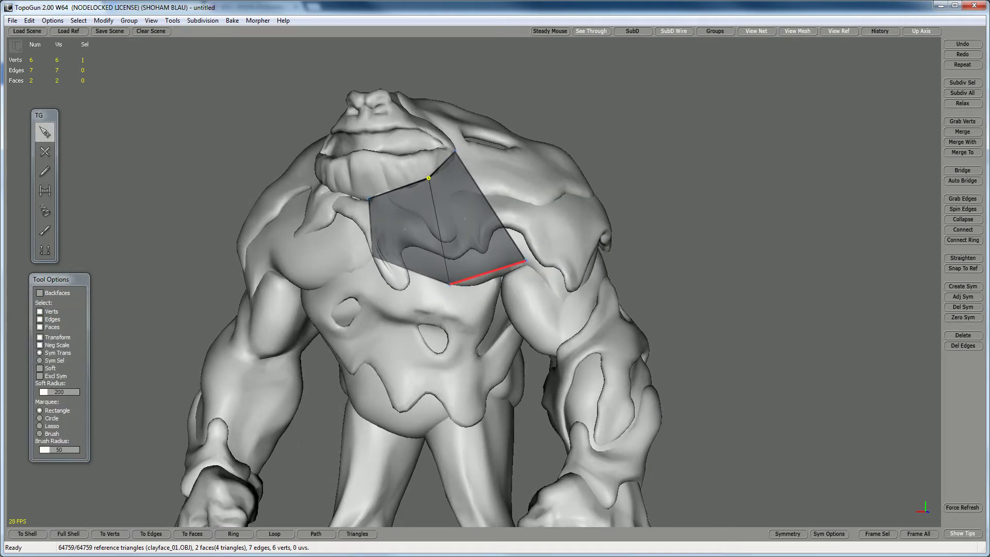
key("2")
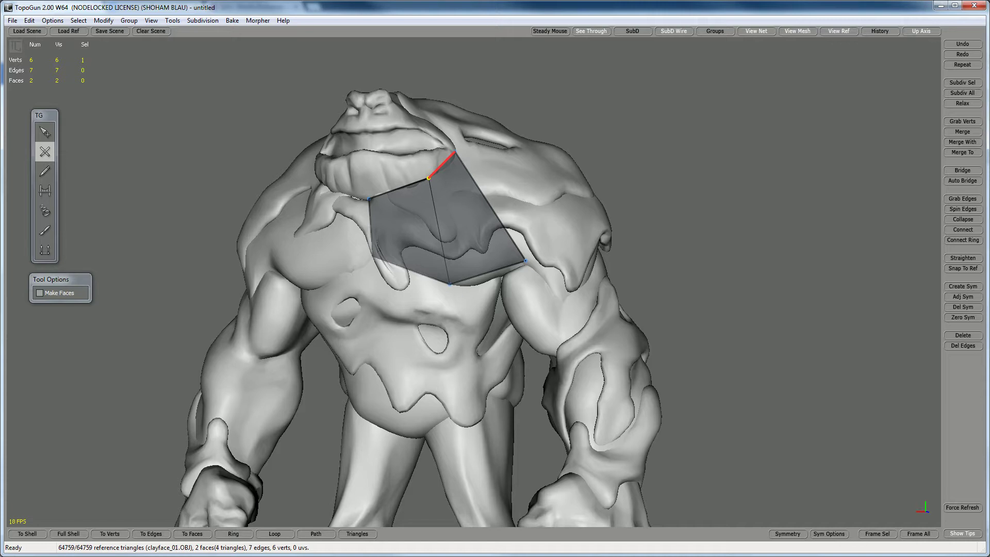
left_click(444, 166)
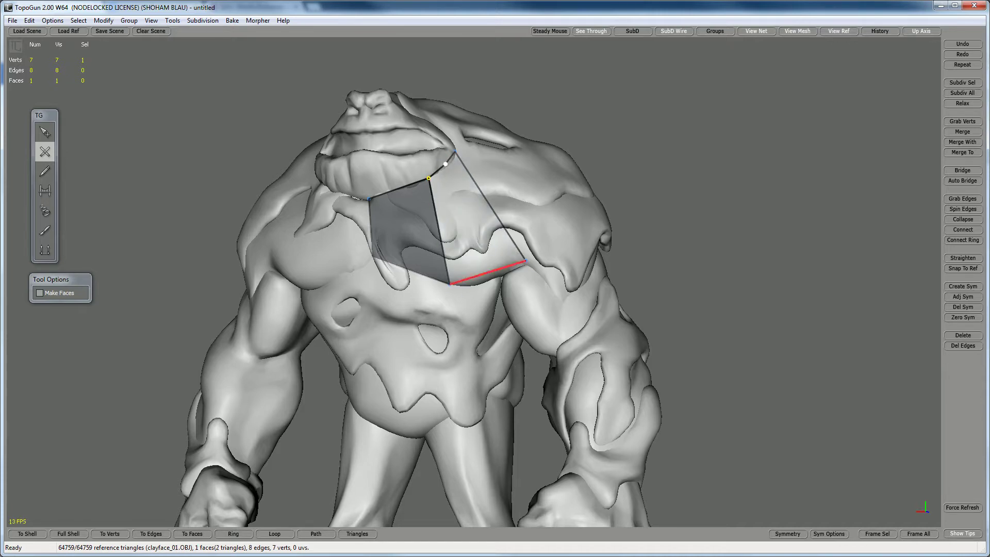
left_click(492, 278)
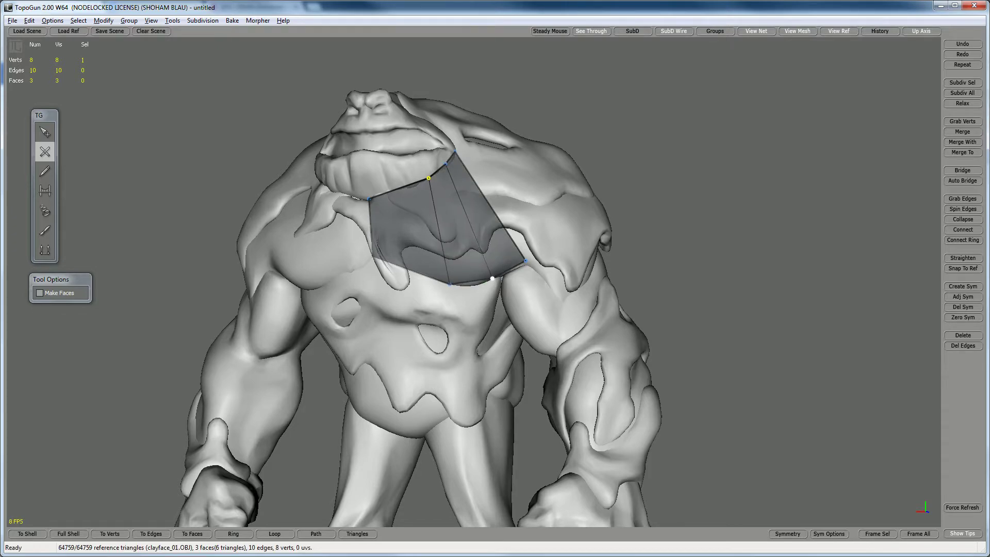
mouse_move(491, 279)
left_mouse_down("alt")
mouse_move(446, 280)
mouse_move(459, 292)
mouse_move(480, 245)
mouse_move(487, 274)
left_mouse_up("alt")
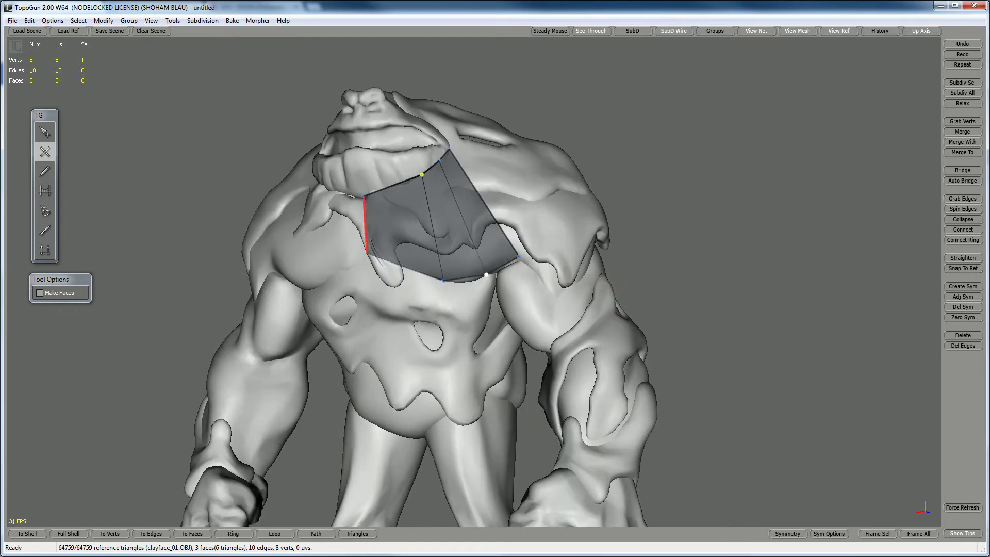
Cut a crosswise edge loop through all three chest faces, from the sternum edge to the outer edge
key("q")
key("w")
left_click(365, 227)
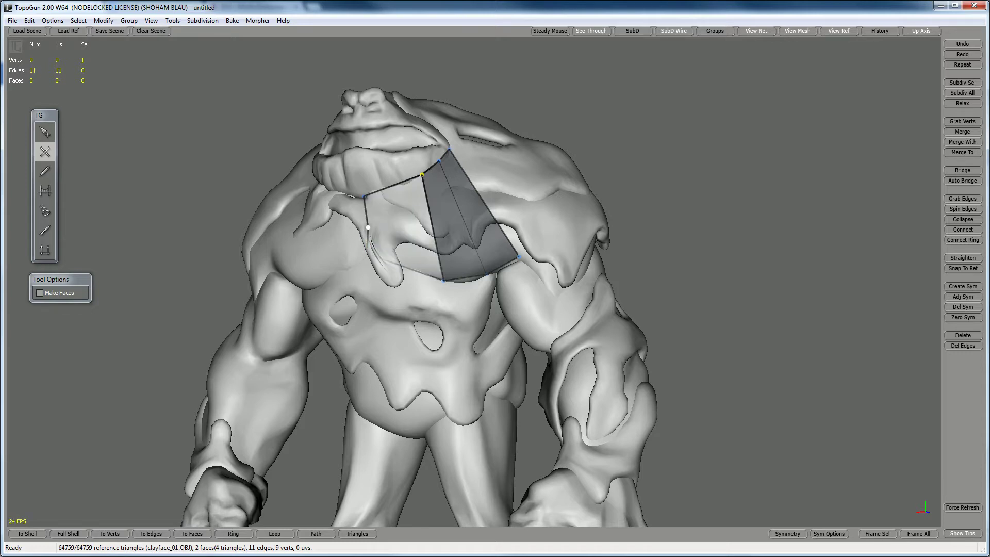
left_click(438, 256)
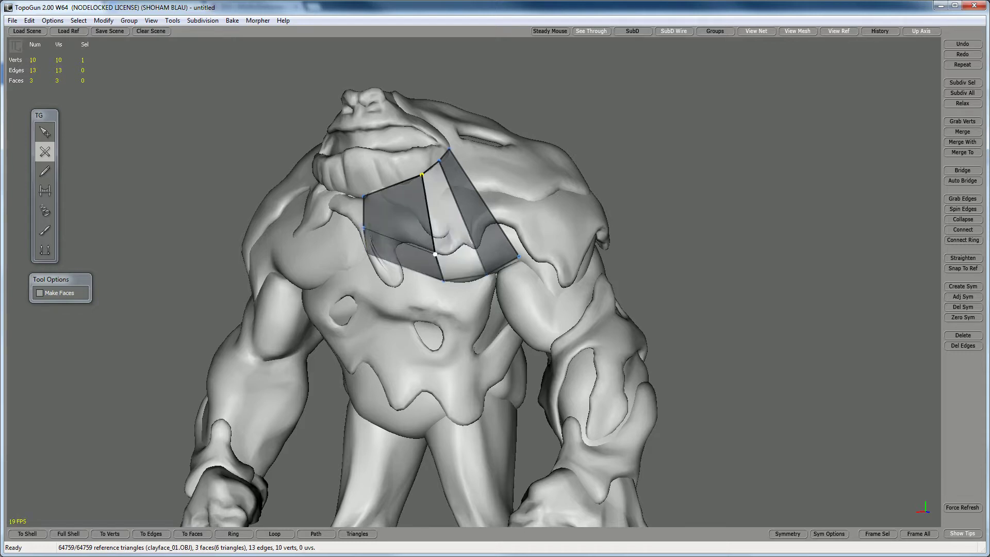
left_click(479, 255)
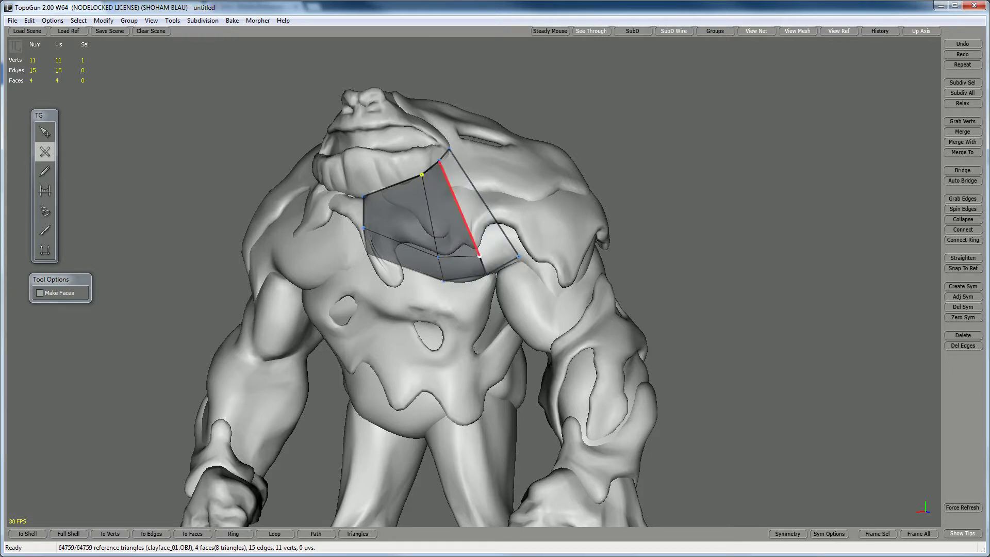
left_click(508, 239)
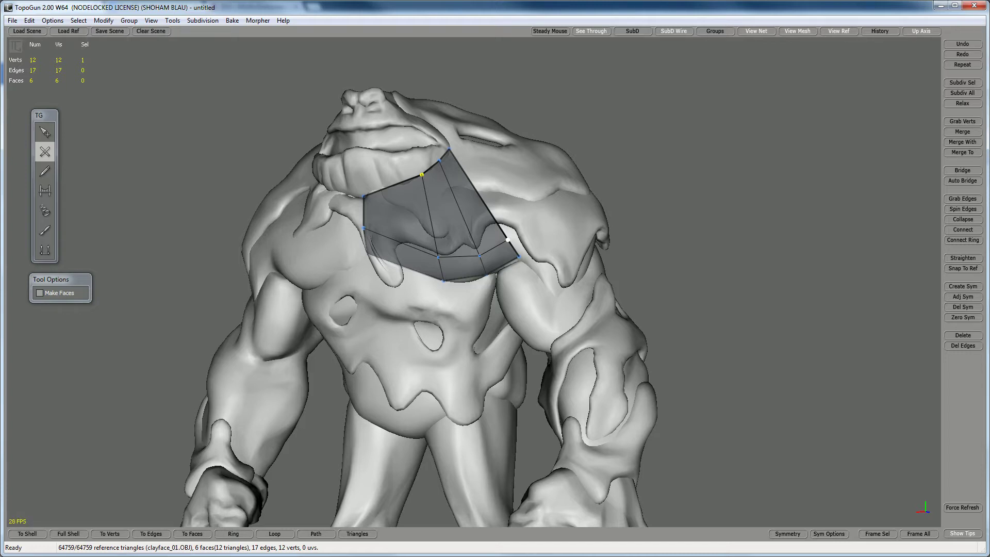
left_click_drag(508, 239, 495, 155)
key("ctrl+z")
left_click(364, 210)
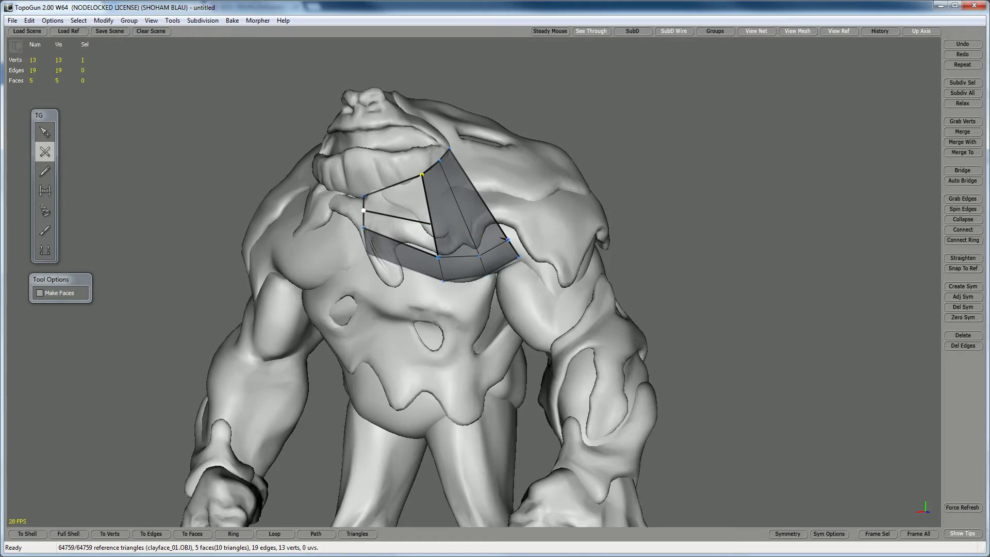
key("ctrl+z")
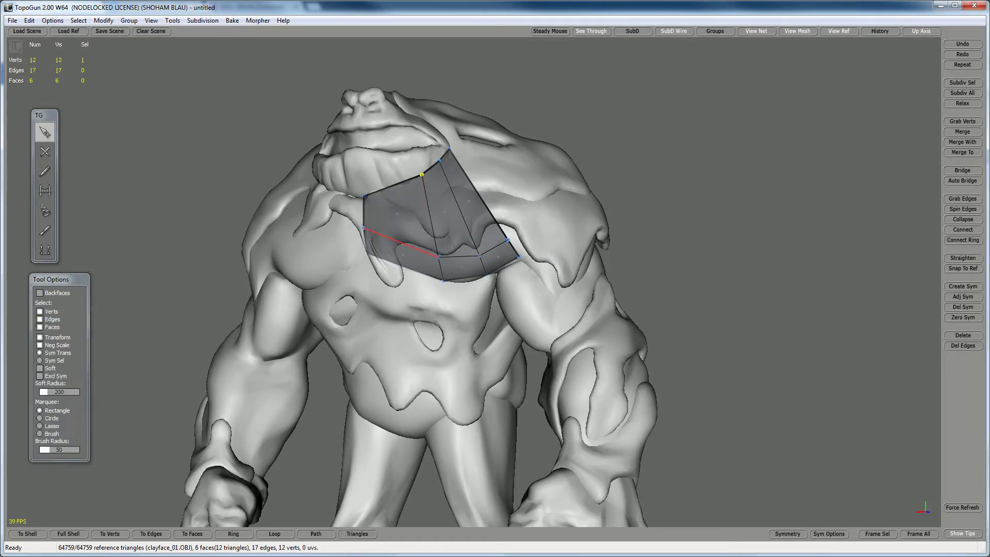
mouse_move(45, 151)
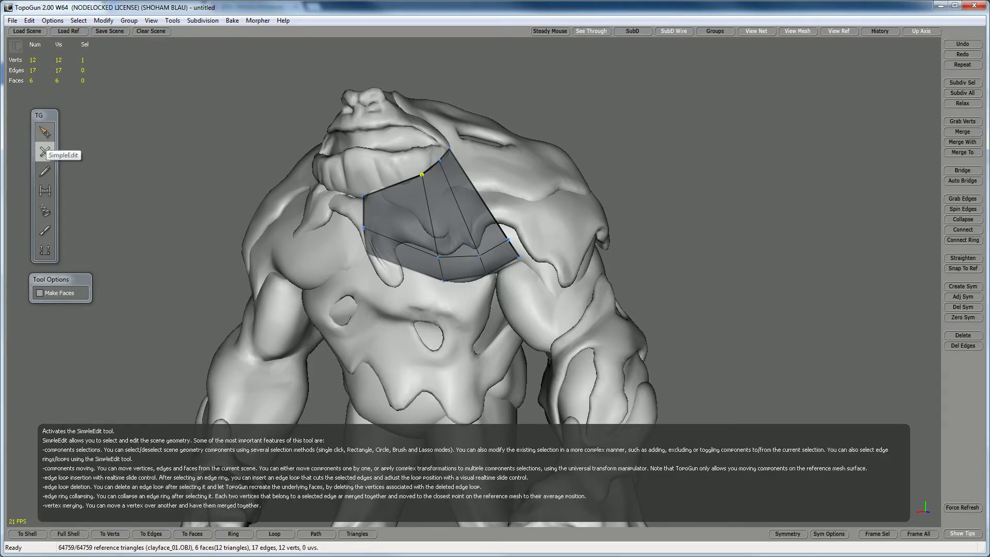
Activate the SimpleCreate tool and turn on its Make Faces option
left_click(44, 151)
left_click(45, 132)
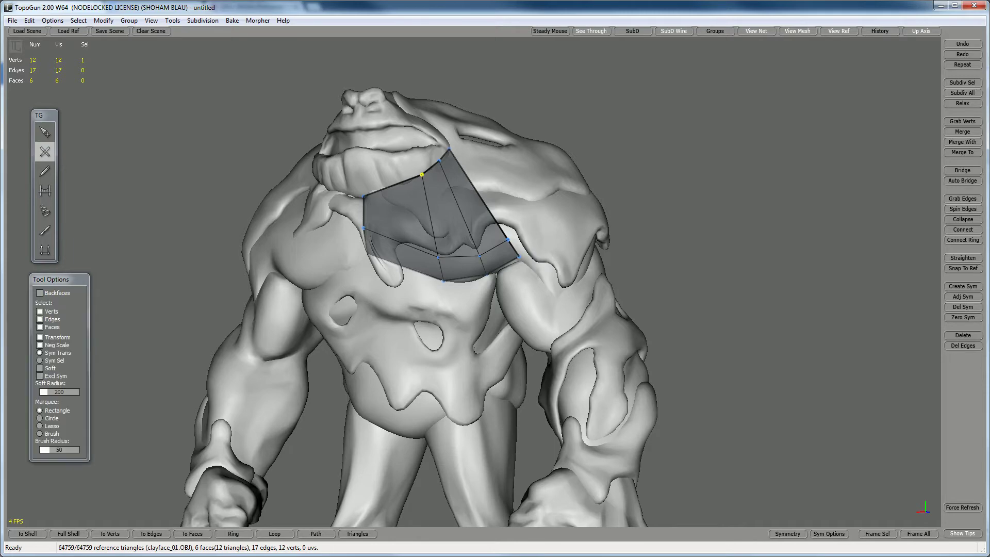
mouse_move(439, 227)
left_mouse_down("alt")
mouse_move(495, 226)
mouse_move(392, 226)
mouse_move(479, 227)
mouse_move(430, 234)
mouse_move(452, 240)
left_mouse_up("alt")
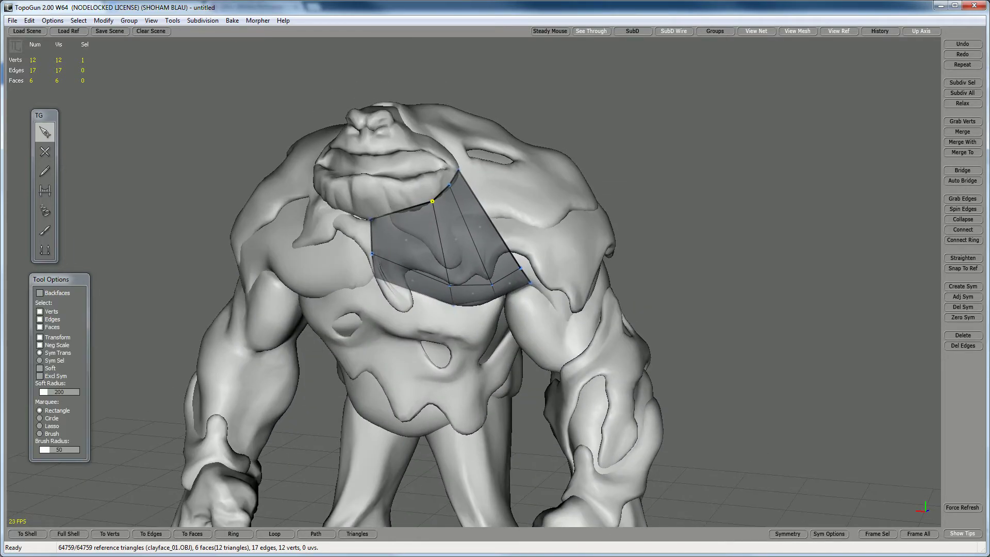
key("w")
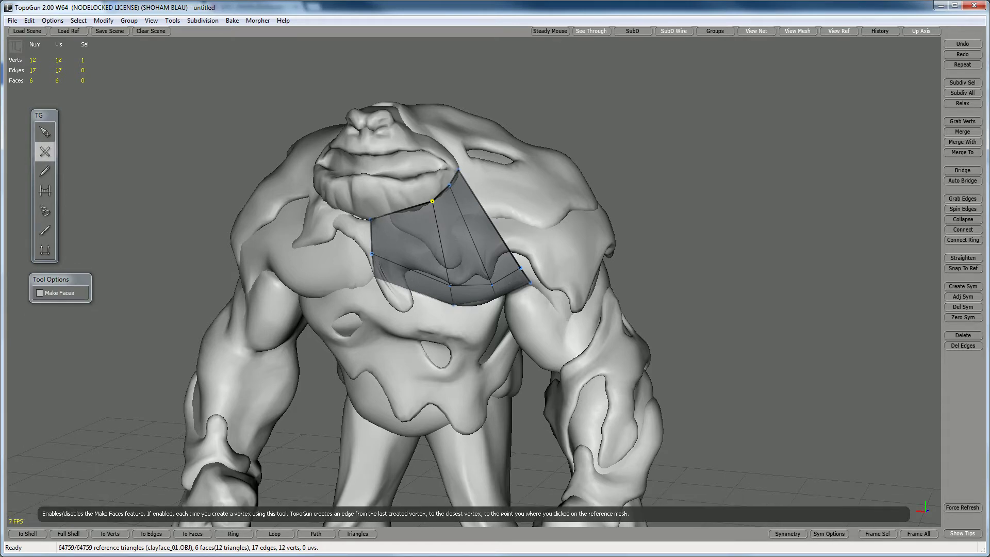
left_click_drag(394, 299, 407, 277, "alt")
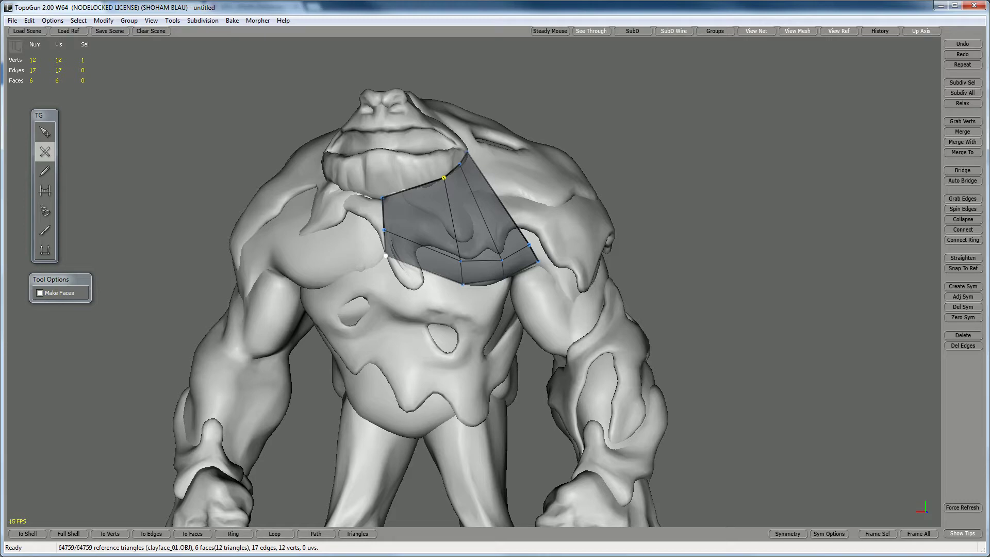
Extend a column of three quads from the chest's sternum-side lower edge down the middle of the torso to the lower belly
left_click(414, 355)
left_click_drag(414, 355, 397, 332)
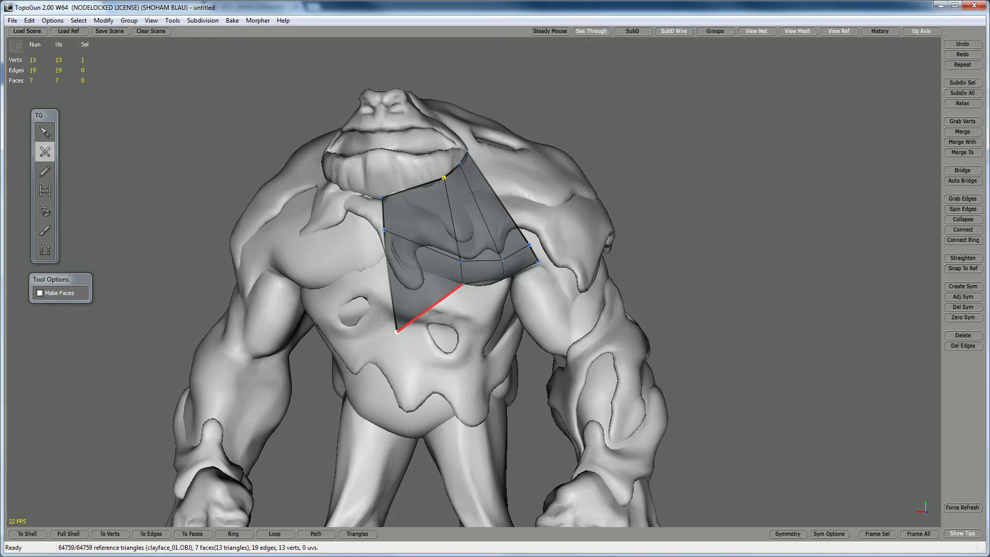
left_click_drag(430, 308, 459, 335)
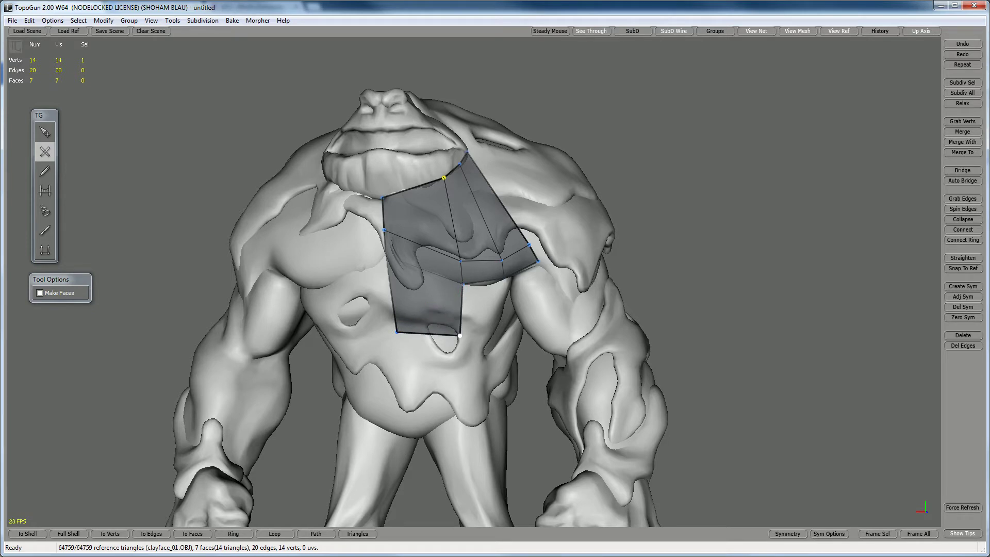
left_click_drag(430, 334, 389, 394)
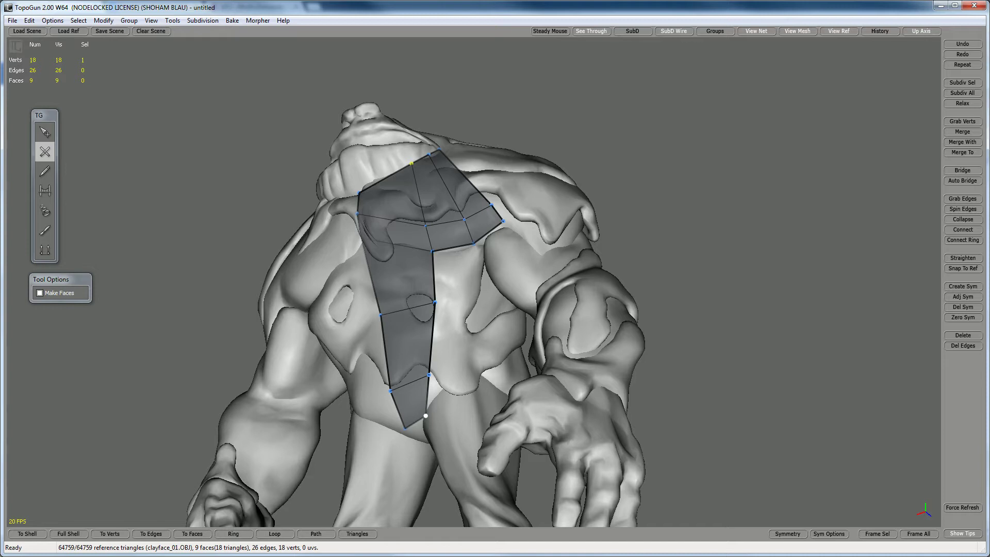
Build a second column of three quads beside the first, from the lower belly up to the chest's lower vertex near the armpit
left_click_drag(426, 415, 462, 369)
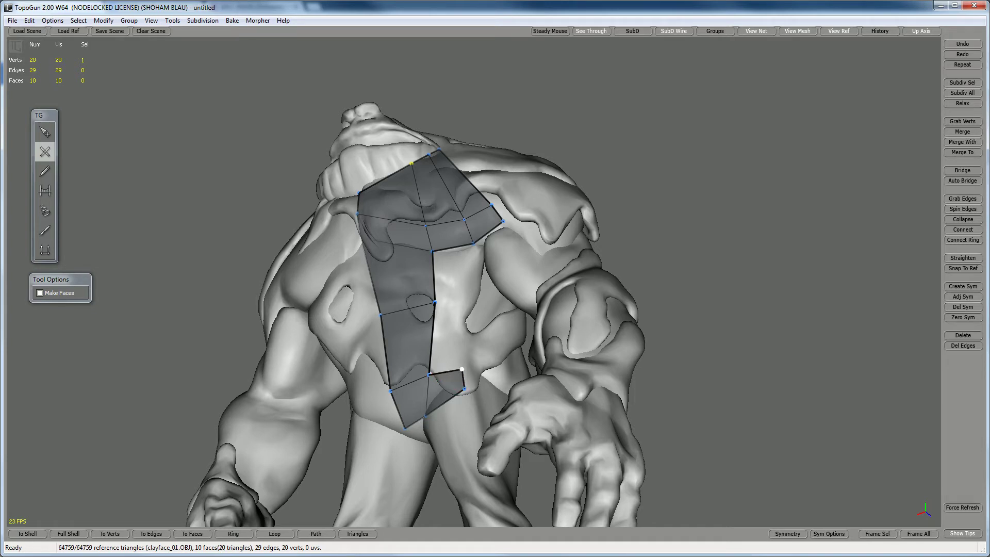
left_click(445, 341)
left_click_drag(449, 336, 469, 300)
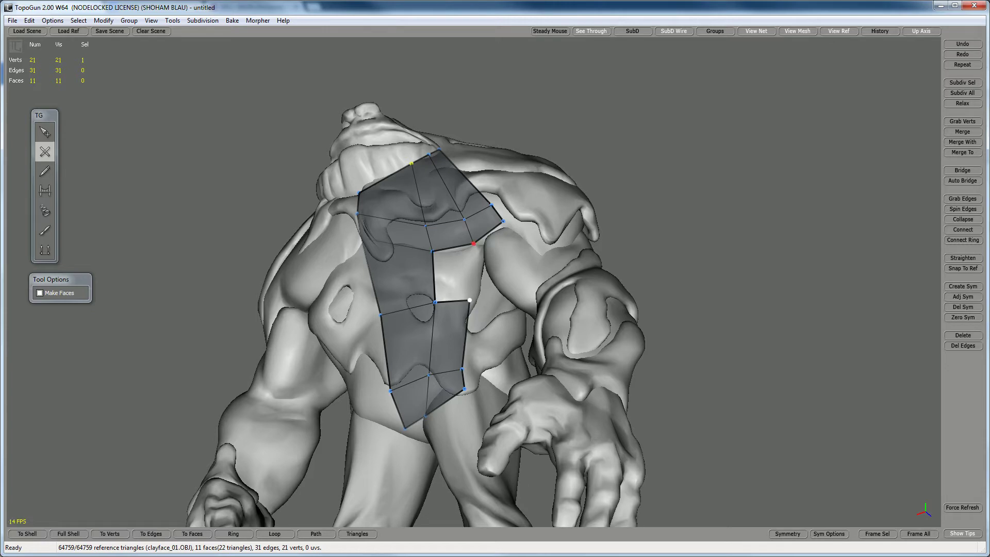
left_click(473, 243)
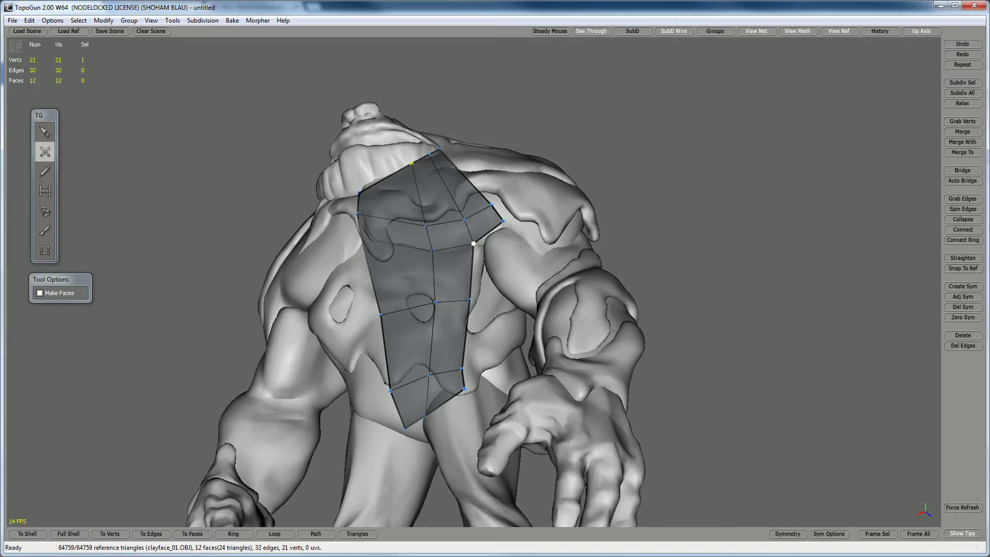
Add two quads from the chest's outer edge around the outside of the shoulder
left_click_drag(474, 243, 541, 260, "alt")
scroll(480, 266, "down", 3)
right_click_drag(511, 281, 416, 318)
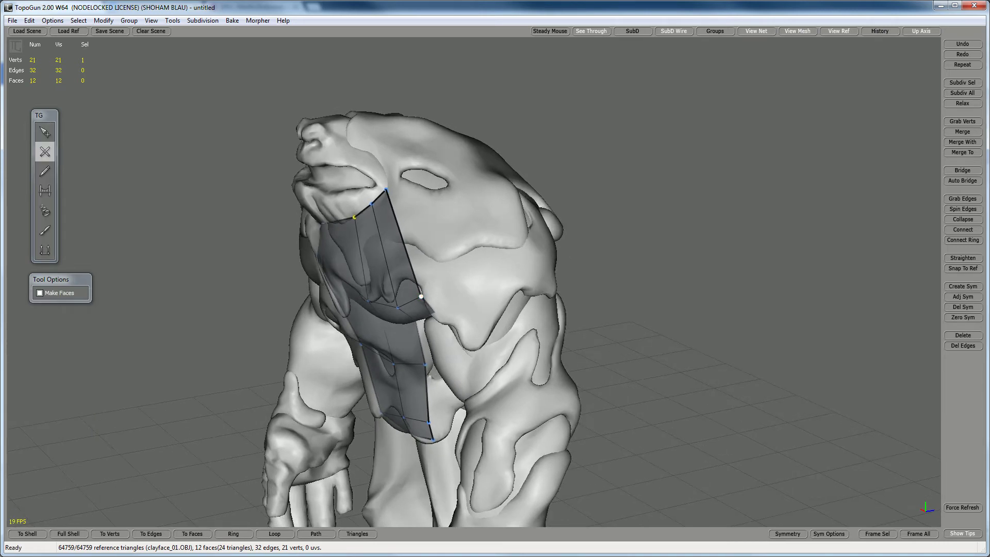
left_click_drag(427, 177, 435, 174)
left_click_drag(494, 291, 397, 272)
left_click_drag(463, 222, 448, 193)
left_click(432, 305)
left_click_drag(432, 306, 366, 292, "alt")
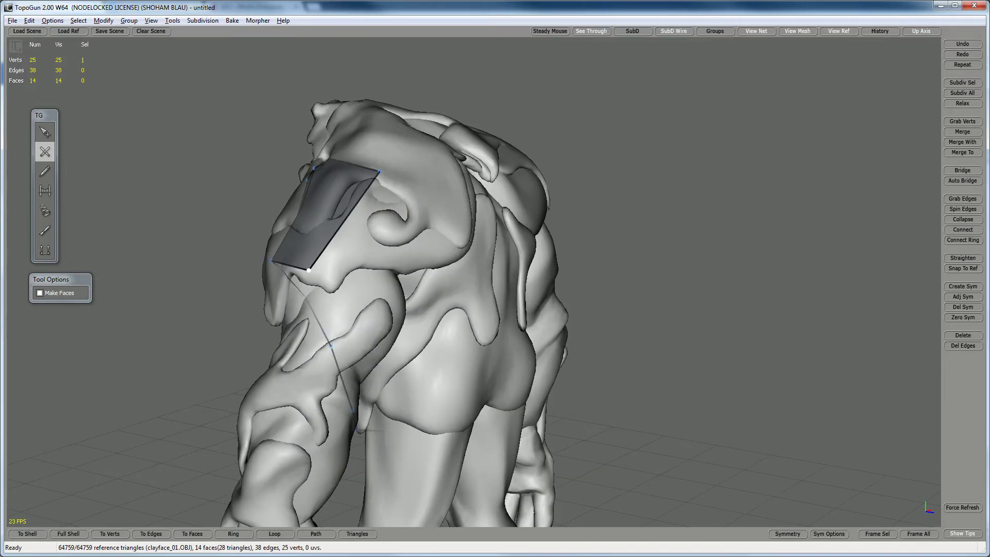
Continue the shoulder strip with two more quads reaching around the rear of the shoulder onto the upper back
left_click(423, 260)
left_click_drag(423, 260, 436, 233)
left_click_drag(367, 253, 356, 299)
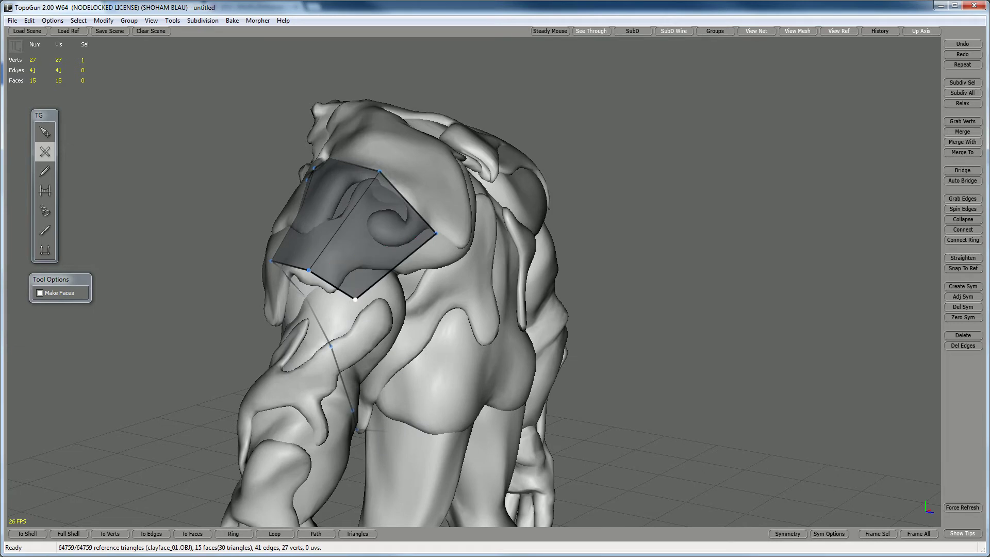
left_click(388, 334)
left_click(470, 268)
left_click_drag(470, 269, 464, 283)
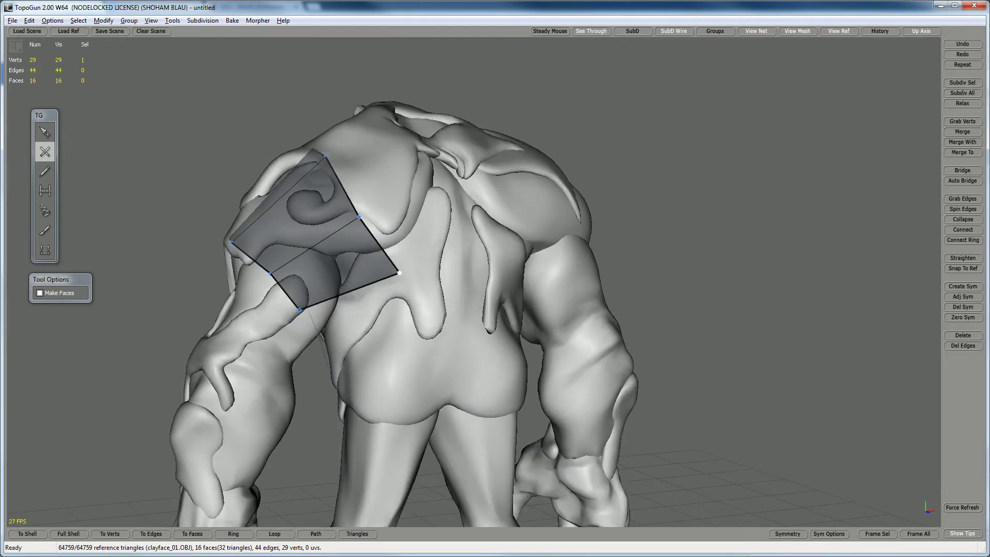
Use SimpleEdit to move the rear shoulder quads' lower vertices up above the arm and raise their inner back corner
key("q")
left_click(270, 273)
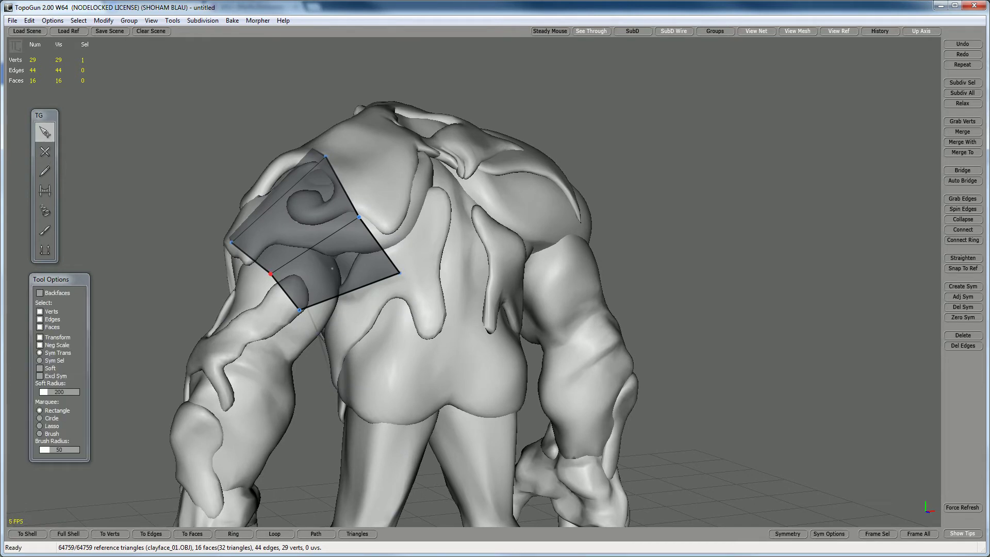
left_click_drag(270, 274, 301, 243)
left_click_drag(299, 310, 336, 257)
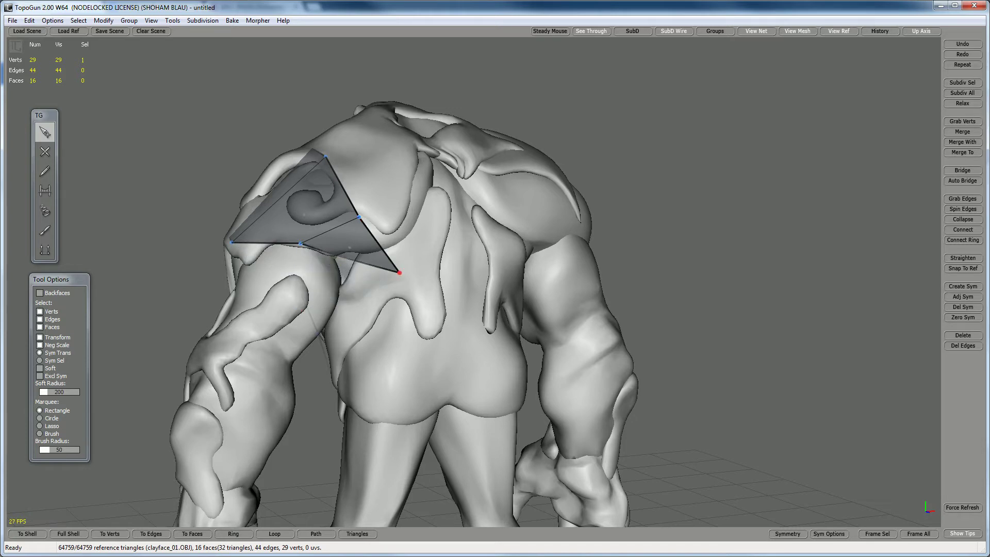
left_click_drag(399, 272, 426, 200)
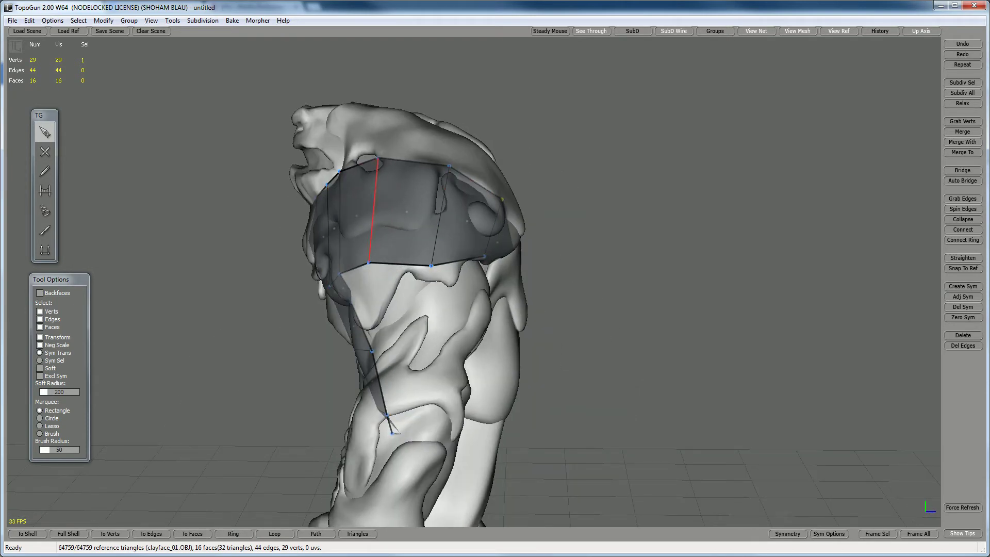
Try to split the rear shoulder faces lengthwise with SimpleCreate, starting from the strip's end edge on the back
mouse_move(381, 202)
left_mouse_down("alt")
mouse_move(458, 206)
mouse_move(364, 201)
left_mouse_up("alt")
left_click(360, 201)
middle_click_drag(325, 221, 289, 222)
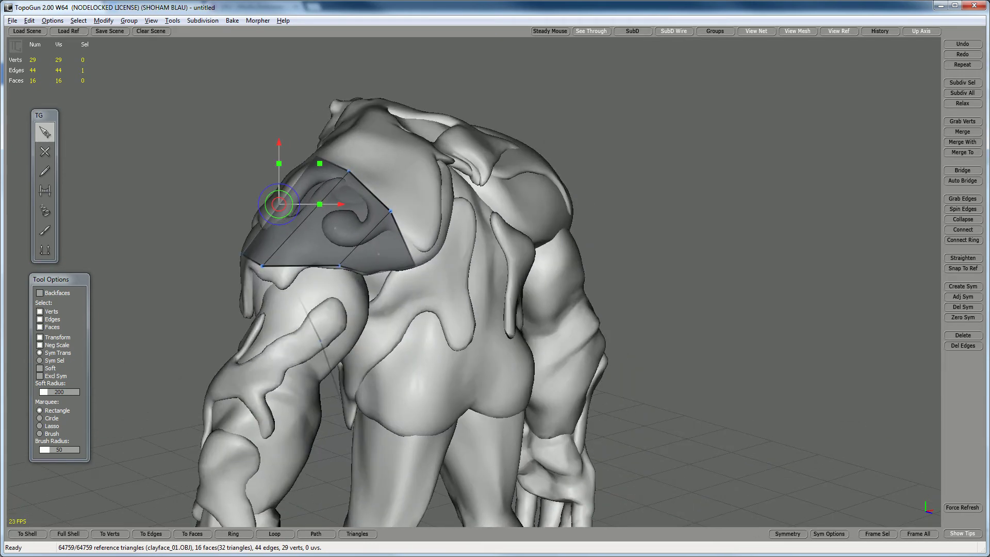
key("w")
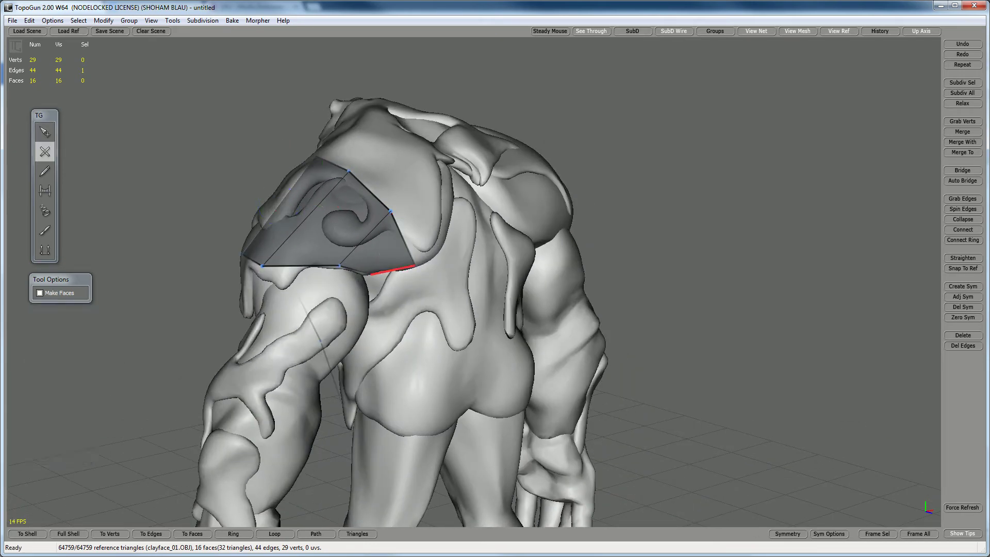
left_click(387, 270)
left_click(364, 239)
left_click(312, 164)
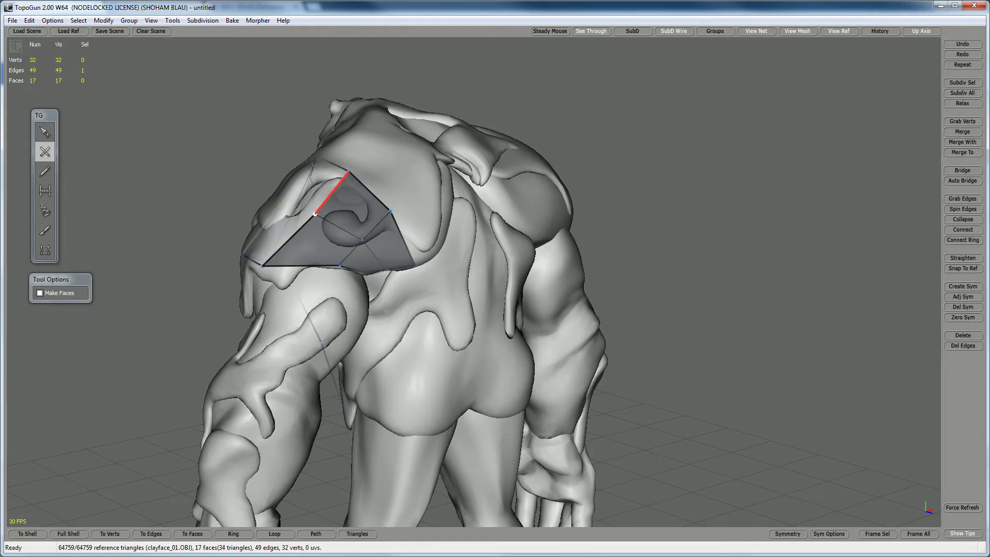
left_click(263, 266)
left_click(314, 213)
middle_click_drag(315, 213, 385, 202)
left_click(385, 202)
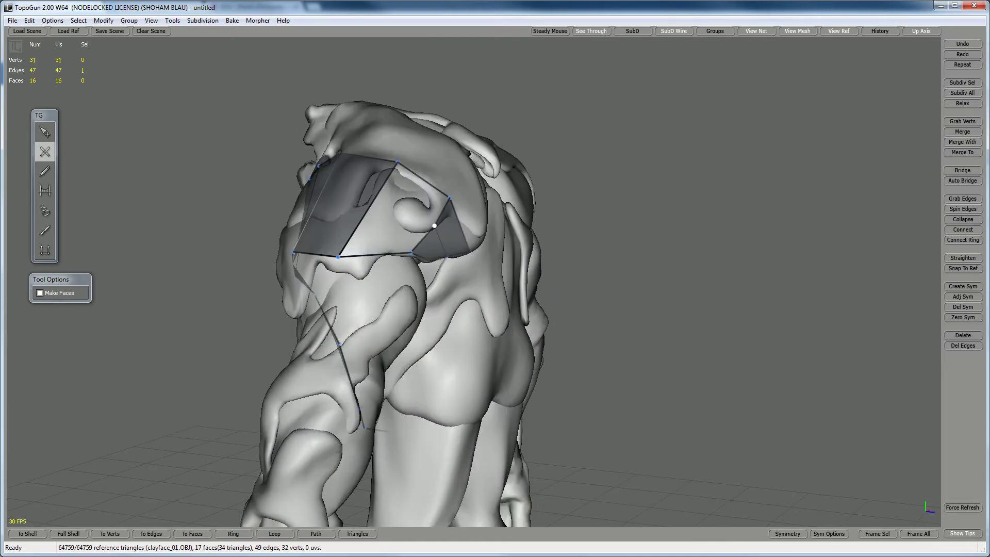
left_click(447, 256)
Select a crossing edge on the rear shoulder with SimpleEdit and connect its edge ring through the whole strip to the sternum
key("q")
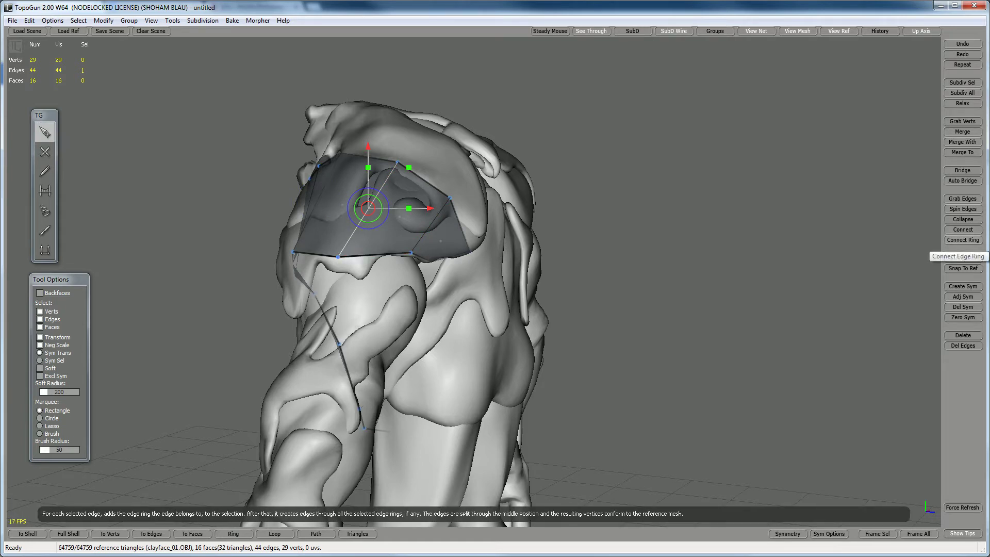
left_click(963, 240)
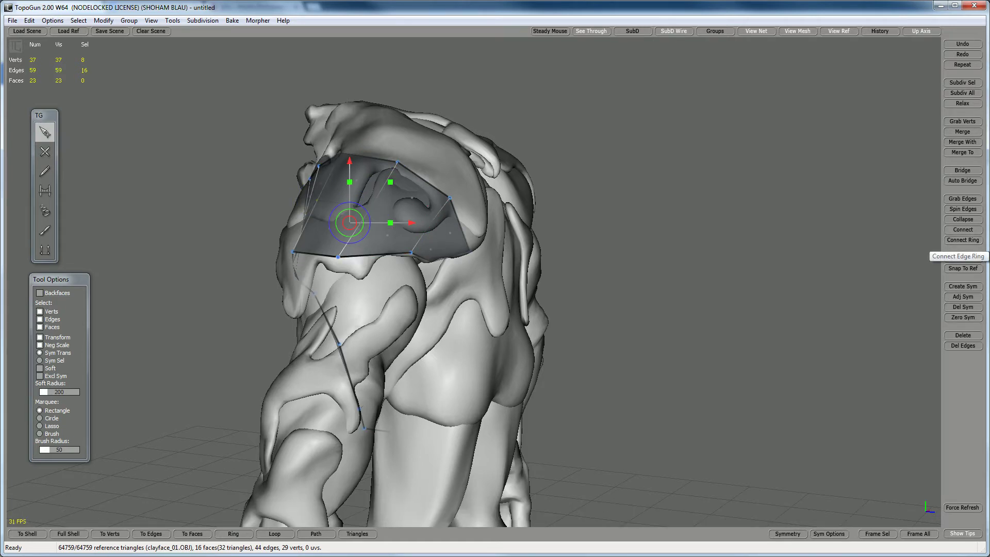
left_click_drag(618, 289, 773, 289, "alt")
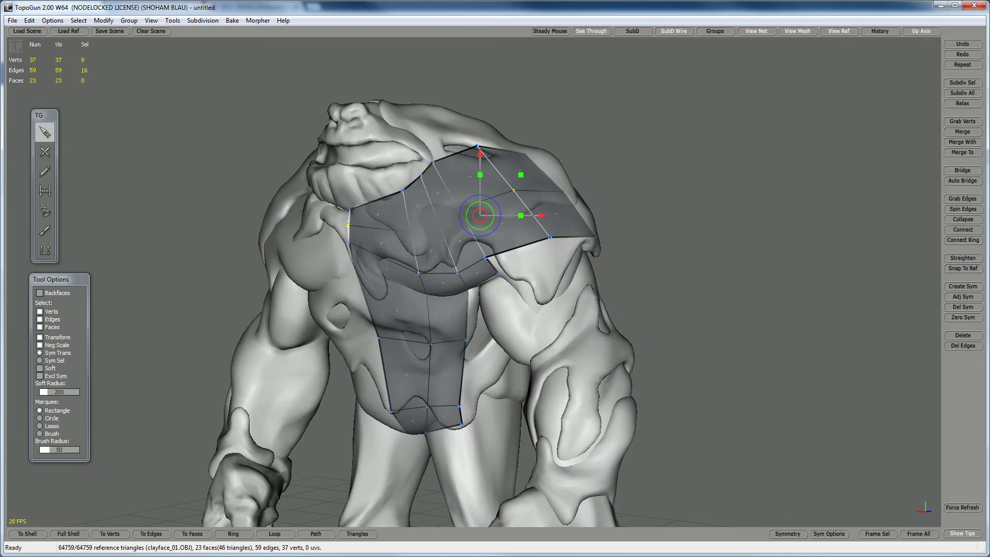
left_click_drag(385, 258, 242, 260, "alt")
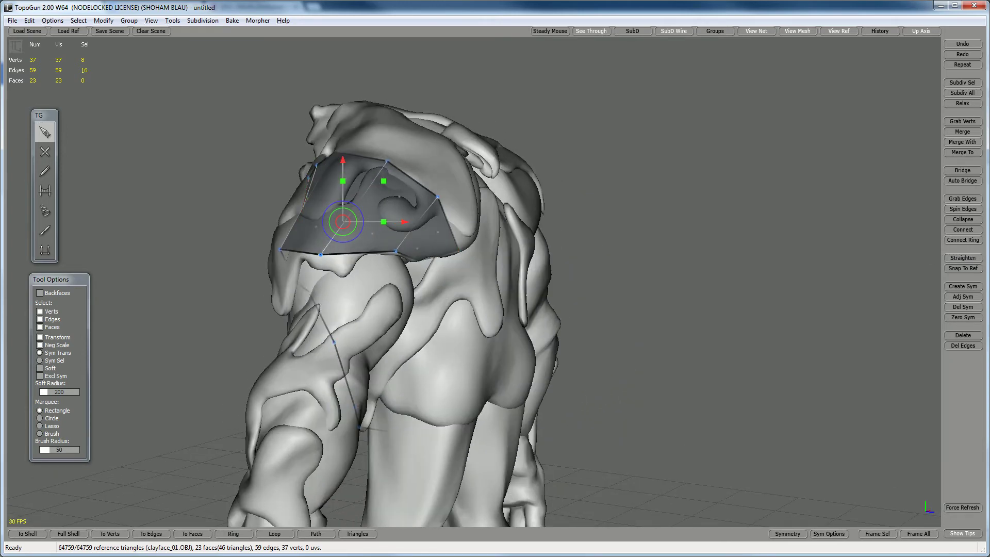
Reposition the new loop's vertices across the upper chest to follow the clay folds below the jaw
mouse_move(447, 226)
left_mouse_down("alt")
mouse_move(518, 223)
mouse_move(450, 215)
left_mouse_up("alt")
left_click_drag(474, 164, 496, 196, "alt")
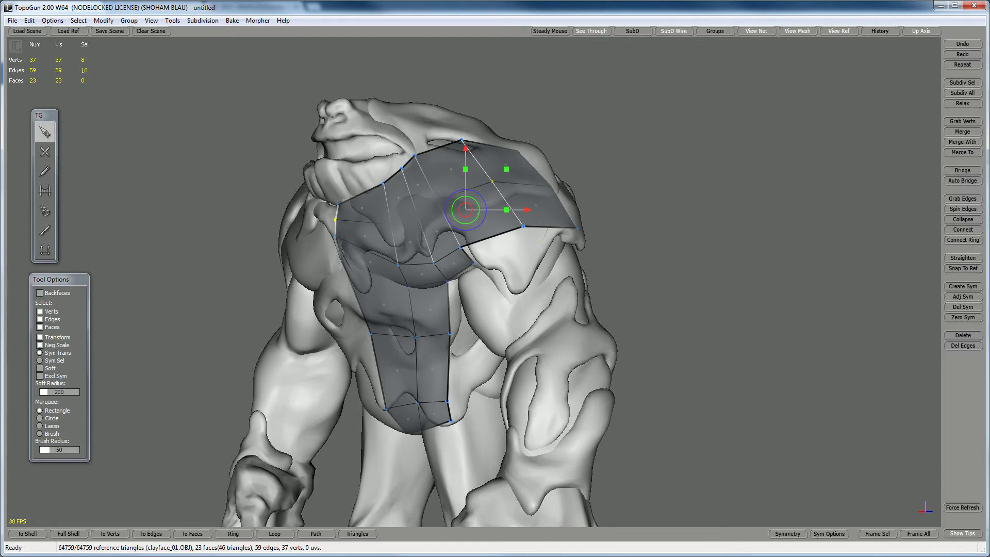
left_click_drag(511, 209, 470, 240, "alt")
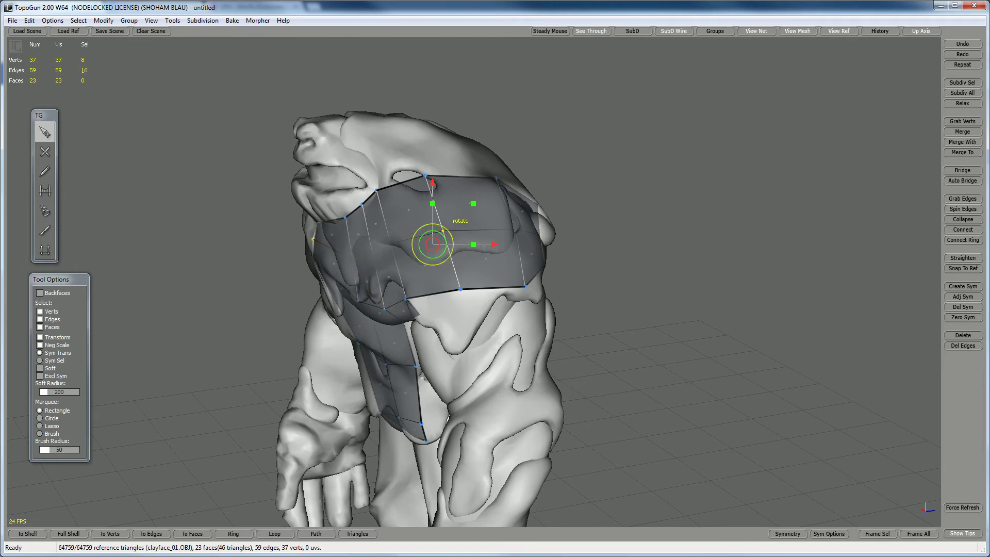
left_click_drag(467, 241, 516, 231, "alt")
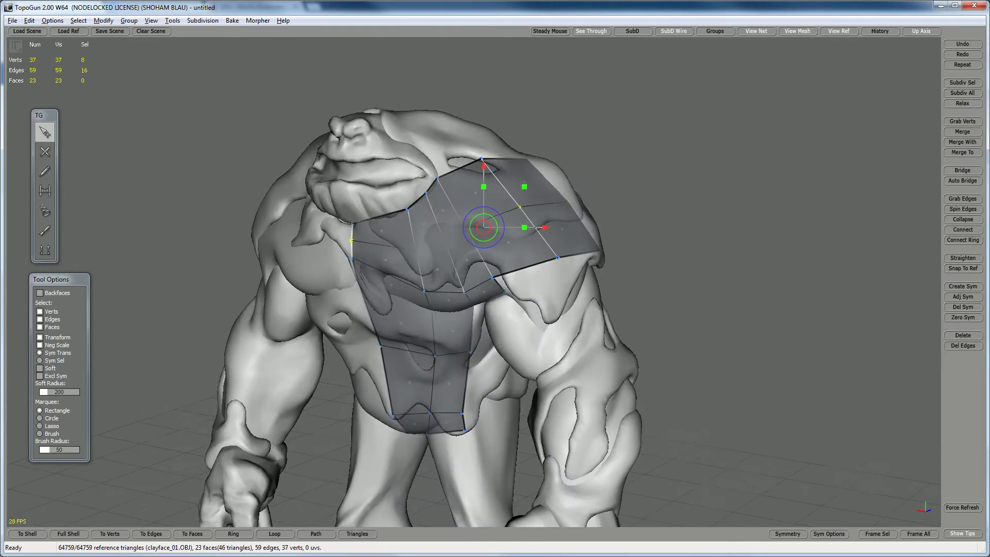
right_click_drag(516, 231, 600, 231, "alt")
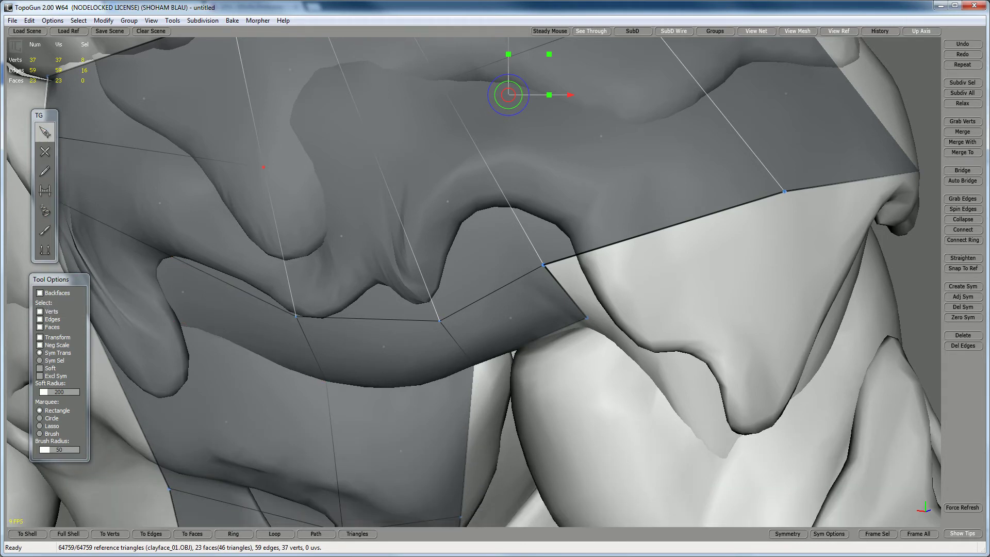
mouse_move(264, 167)
left_mouse_down()
mouse_move(243, 172)
mouse_move(258, 167)
mouse_move(252, 162)
left_mouse_up()
mouse_move(368, 138)
left_mouse_down()
mouse_move(365, 149)
mouse_move(373, 135)
left_mouse_up()
scroll(374, 134, "down", 4)
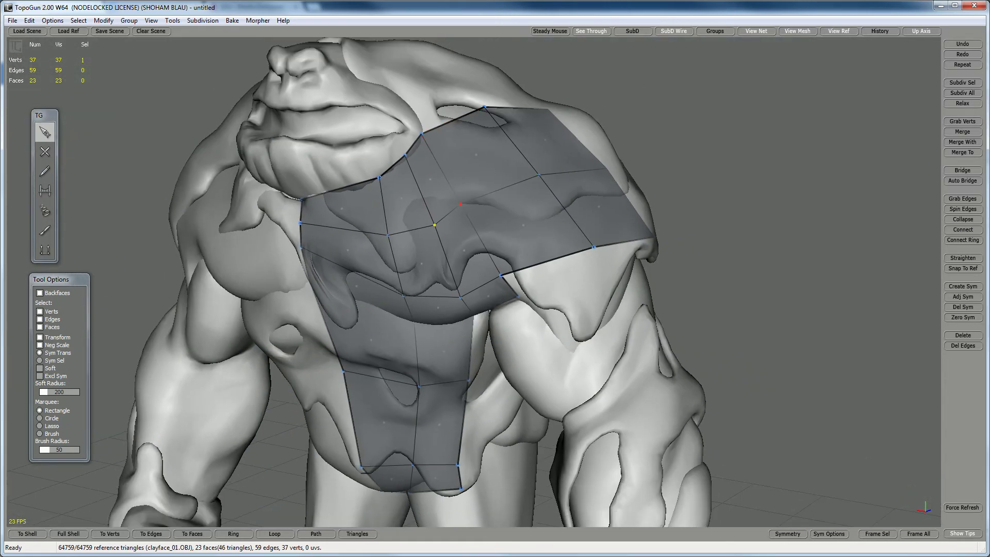
Adjust the middle-loop vertices on the front, outside and rear of the shoulder to fit the reference surface
left_click_drag(461, 204, 284, 242)
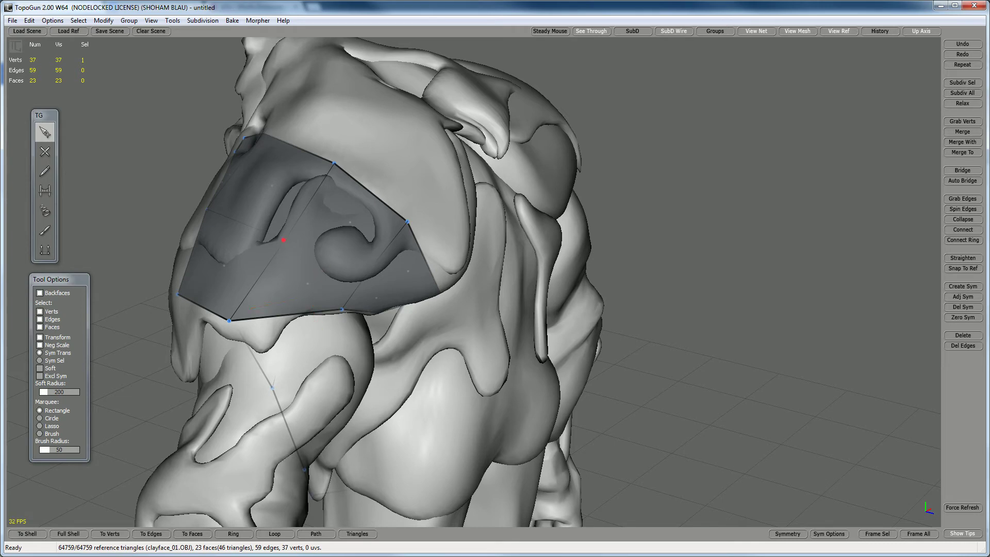
left_click_drag(255, 234, 382, 196)
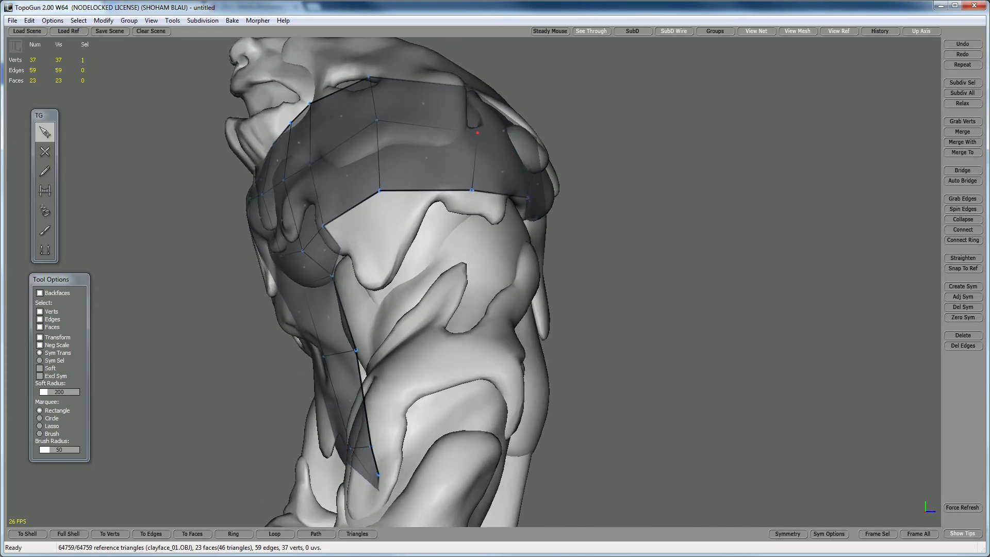
left_click_drag(484, 134, 315, 147, "alt")
left_click(292, 182)
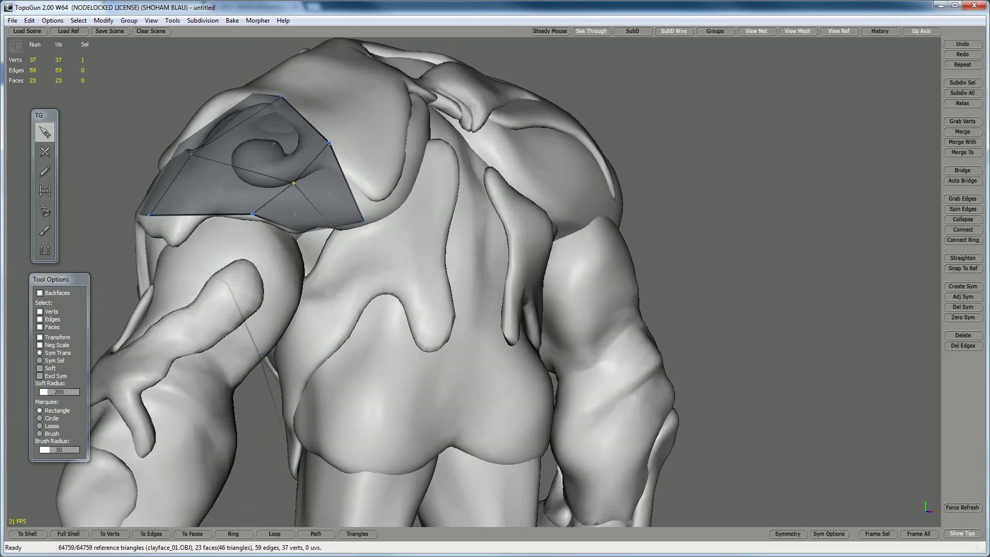
Refine the end vertices of the rear shoulder faces just behind the armpit
left_click(332, 227)
left_click_drag(330, 230, 328, 298, "alt")
left_click(301, 231)
left_click(325, 239)
left_click_drag(304, 229, 382, 258, "alt")
Straighten the middle-loop vertex on the rear of the outer shoulder and switch to SimpleCreate
left_click(277, 221)
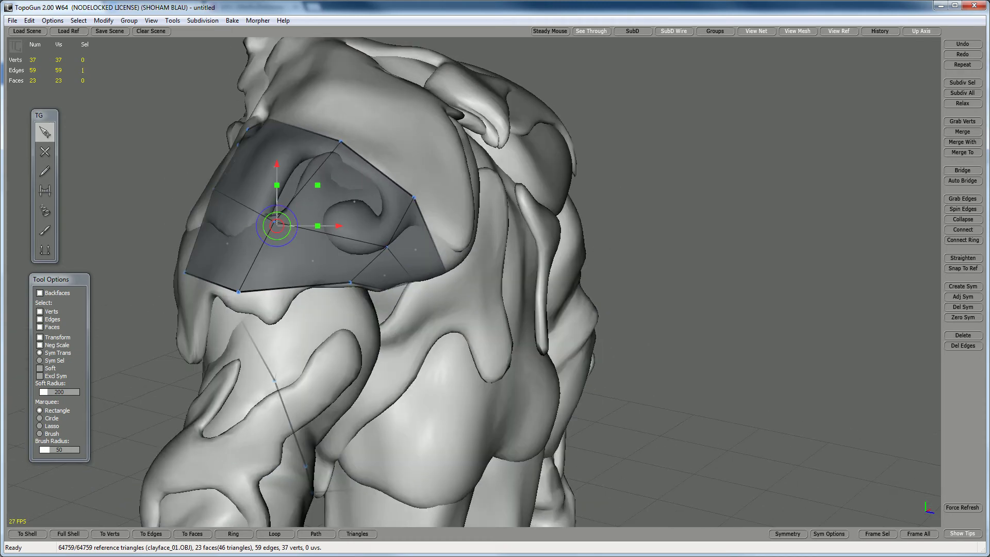
left_click_drag(286, 208, 572, 175)
right_click_drag(572, 175, 495, 185, "alt")
left_click_drag(495, 247, 441, 255, "alt")
right_click_drag(440, 256, 490, 252, "alt")
left_click_drag(489, 253, 503, 268, "alt")
middle_click_drag(309, 201, 376, 164)
key("w")
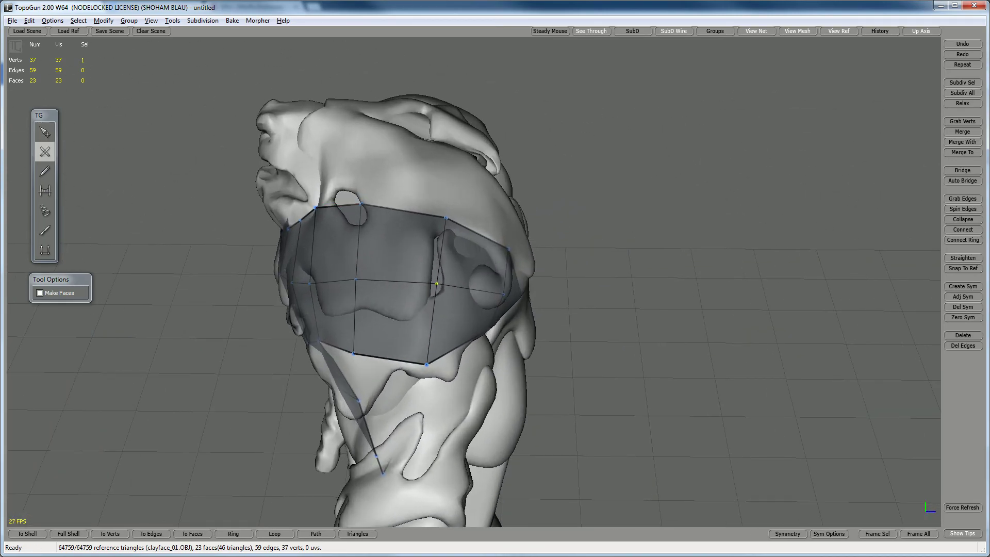
Extrude the three outer side edges of the belly strip around the flank with the Extrude tool in Crawl mode
left_click_drag(438, 284, 582, 242, "alt")
right_click_drag(464, 257, 546, 257, "alt")
left_click_drag(495, 278, 515, 258, "alt")
right_click_drag(515, 258, 412, 258, "alt")
left_click_drag(438, 278, 425, 227, "alt")
middle_click_drag(526, 262, 531, 240)
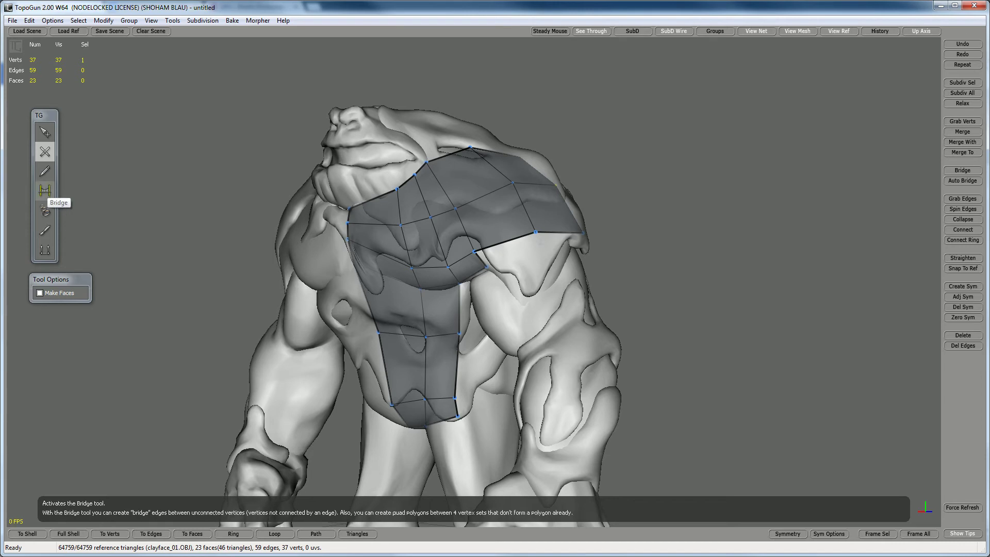
left_click(45, 249)
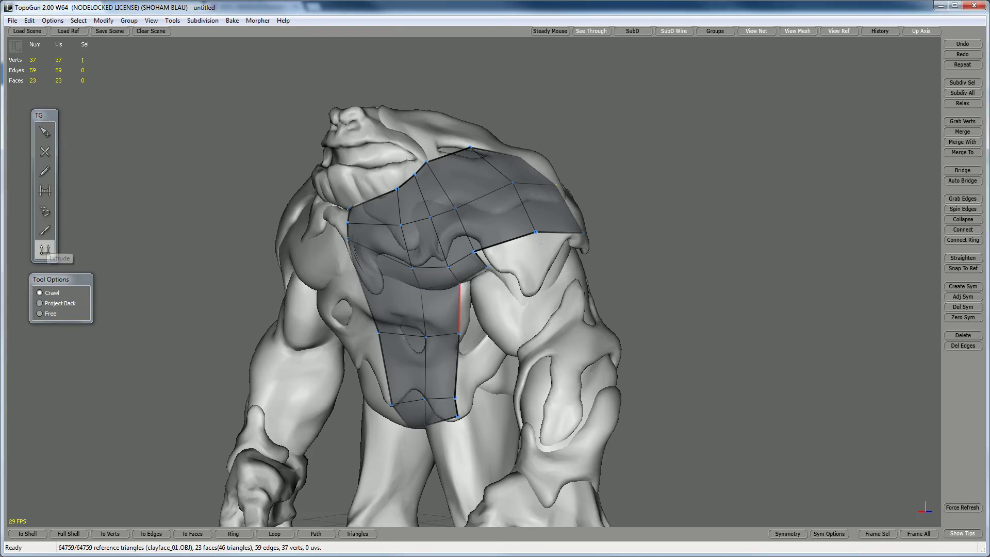
left_click(456, 366)
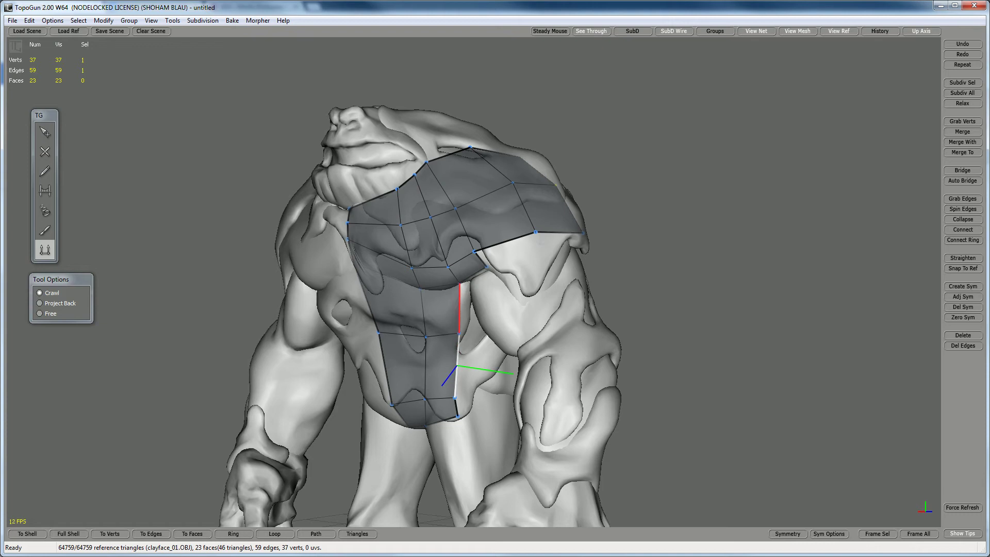
left_click(458, 309)
left_click(457, 407, "shift")
mouse_move(457, 402)
left_mouse_down("alt")
mouse_move(376, 397)
mouse_move(446, 390)
left_mouse_up("alt")
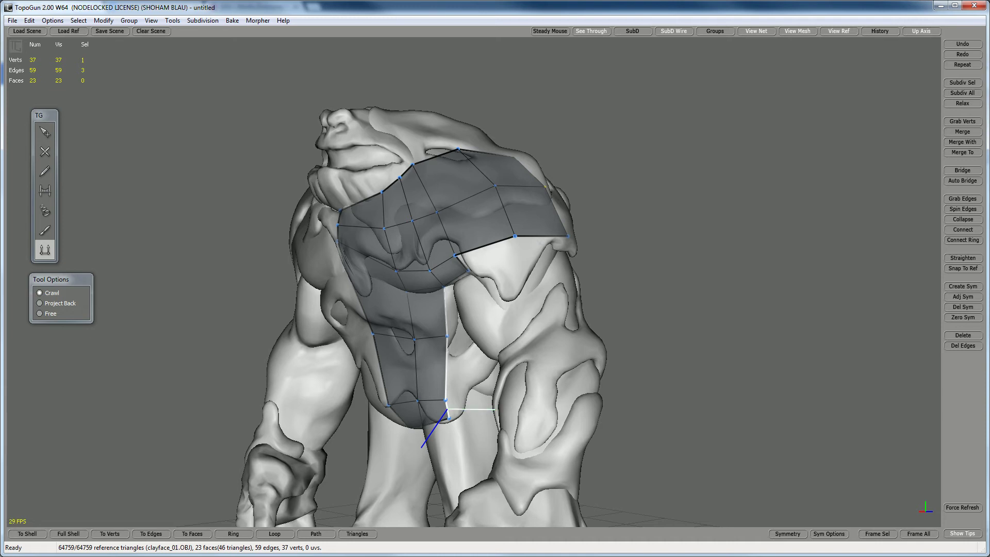
left_click_drag(471, 409, 516, 384)
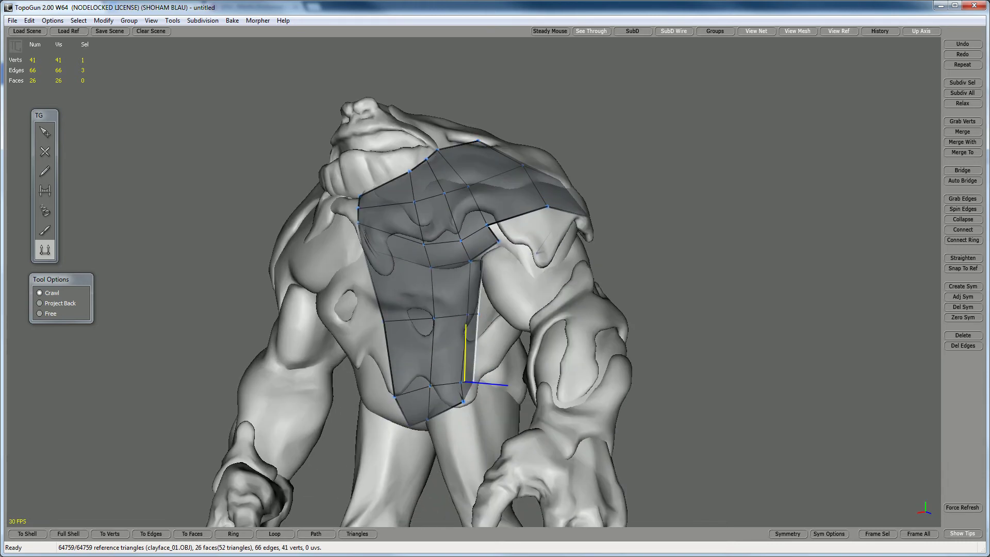
Clear the selection and pull the middle outer vertex of the new flank faces further around the waist with SimpleEdit
key("q")
key("ctrl+d")
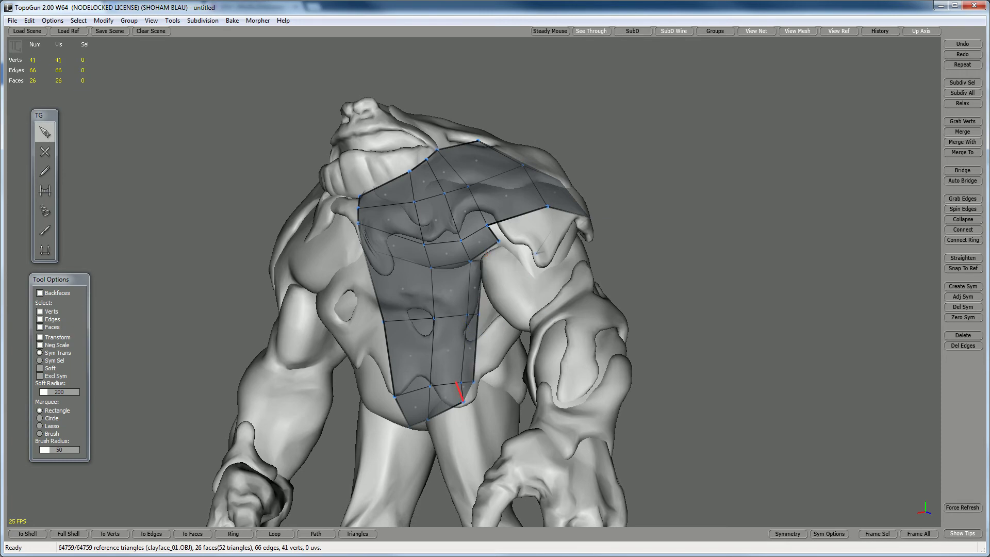
left_click_drag(459, 392, 265, 377, "alt")
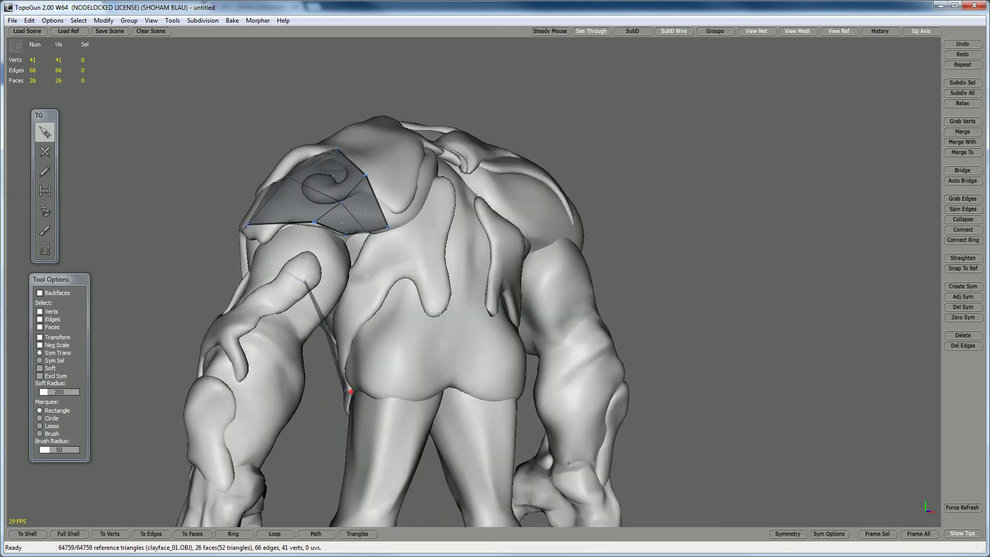
left_click_drag(351, 408, 480, 390, "alt")
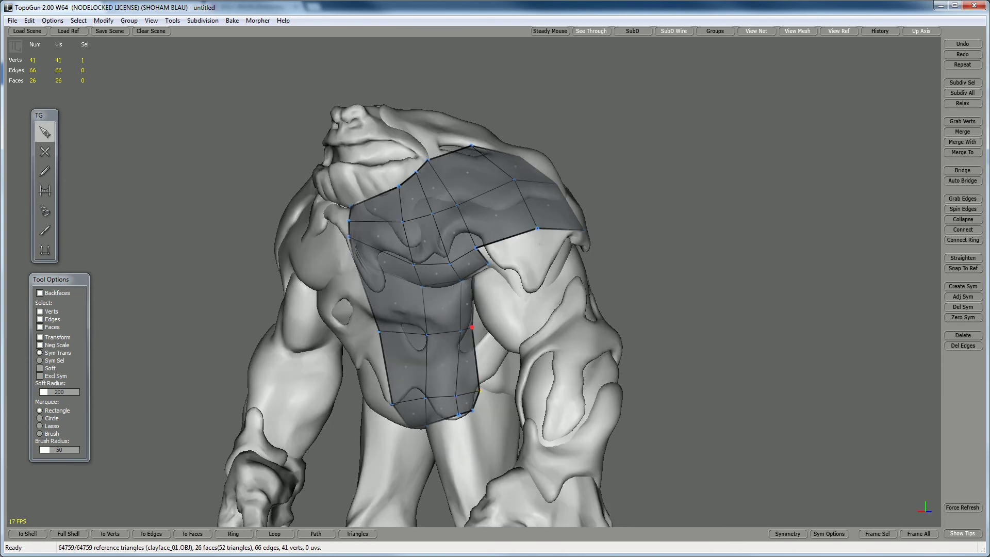
left_click_drag(472, 328, 490, 326)
Place new vertices with SimpleCreate on the side of the torso beside the open edge of the flank faces
left_click_drag(489, 326, 363, 288, "alt")
key("w")
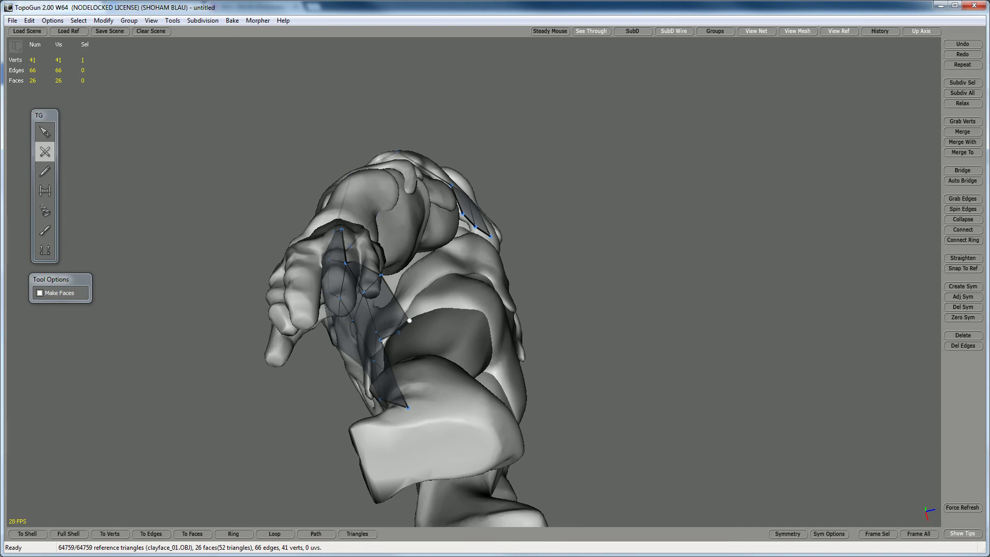
left_click_drag(409, 320, 480, 345, "alt")
left_click(443, 263)
left_click(455, 298)
key("q")
key("w")
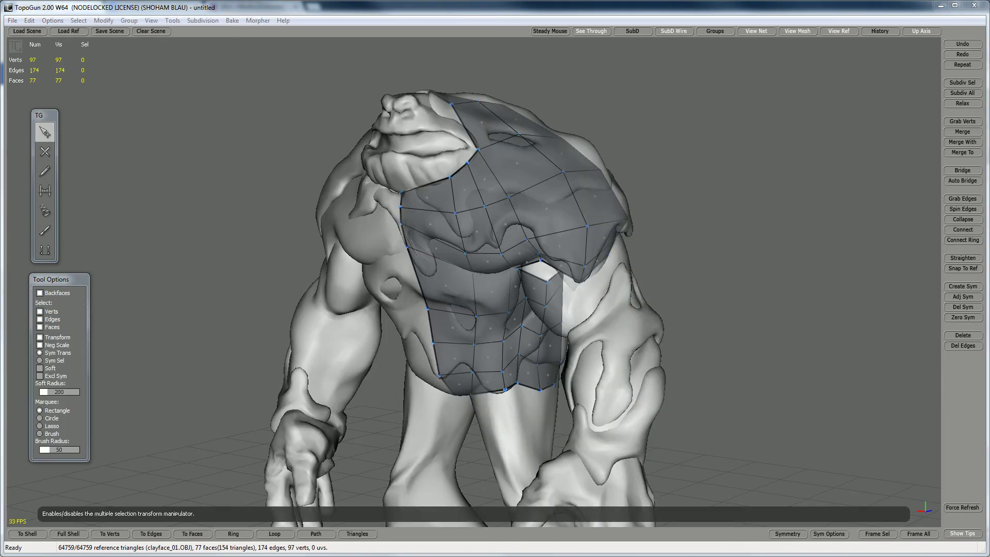
Examine the torso mesh from the front, side and back, including the armpit opening and the back faces
left_click_drag(428, 299, 544, 279, "alt")
scroll(448, 296, "down", 3)
scroll(449, 294, "up", 3)
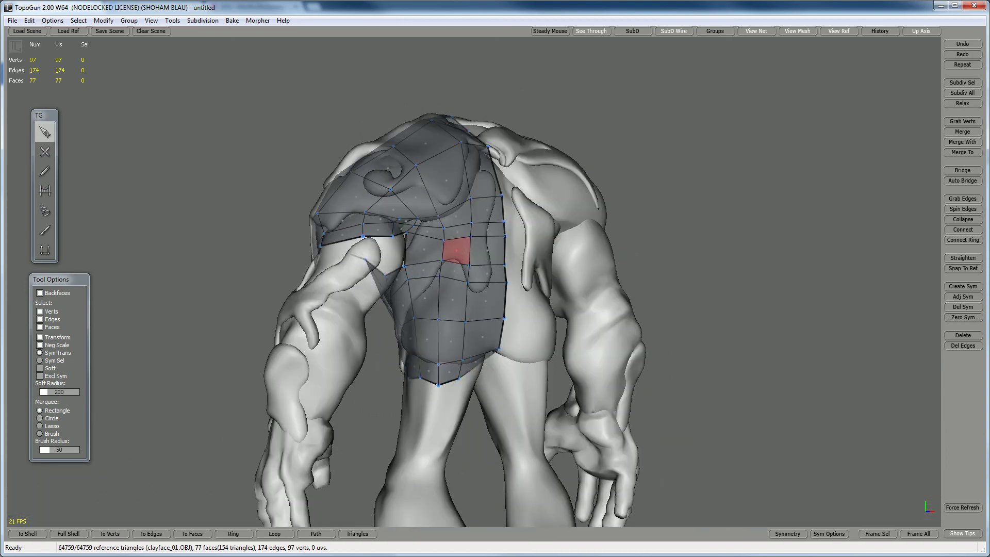
left_click_drag(442, 260, 675, 262, "alt")
left_click_drag(611, 198, 655, 199, "alt")
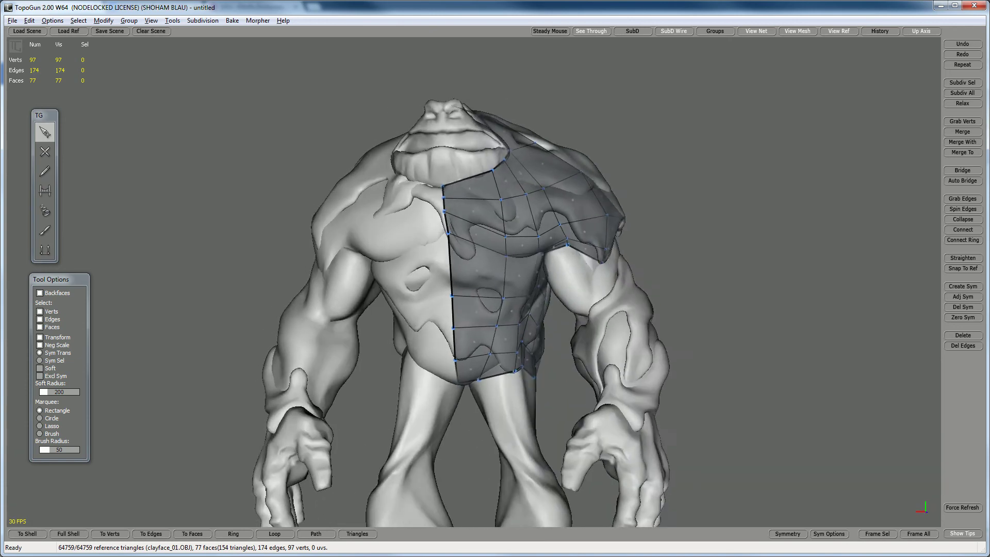
left_click_drag(508, 214, 472, 217, "alt")
right_click_drag(472, 217, 495, 216, "alt")
left_click_drag(482, 214, 441, 212, "alt")
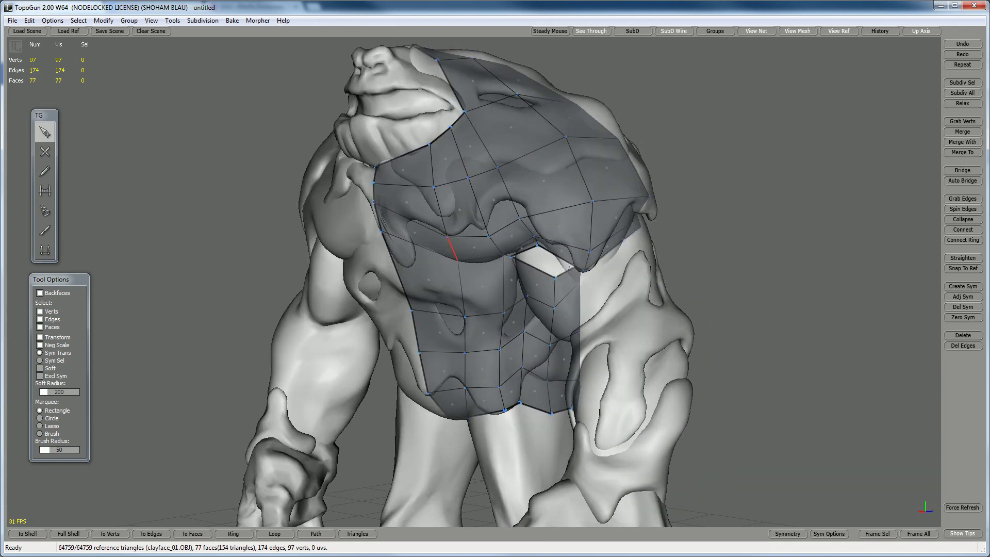
left_click_drag(521, 230, 412, 234, "alt")
left_click_drag(547, 216, 325, 245, "alt")
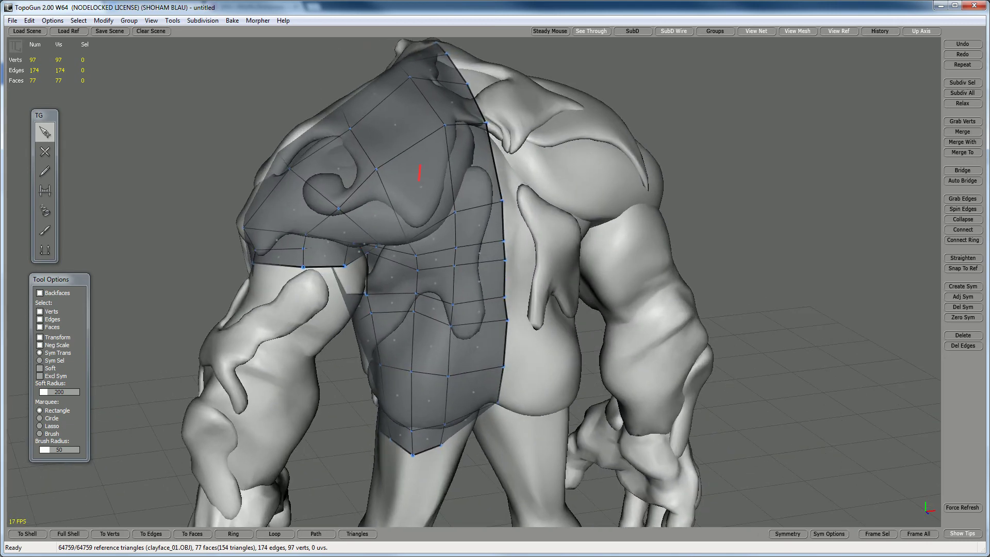
Reposition the vertices on the rear, top and front of the shoulder to even out the quads over the clay folds
left_click_drag(350, 128, 345, 118)
left_click_drag(376, 169, 640, 150)
left_click(318, 143)
left_click_drag(546, 94, 553, 92)
left_click_drag(559, 129, 595, 120, "alt")
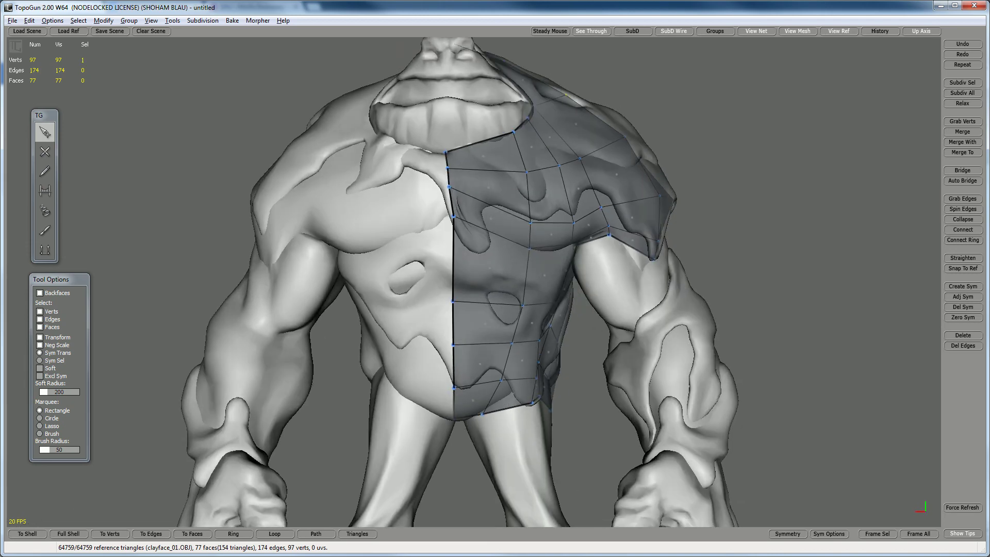
left_click_drag(580, 158, 523, 140)
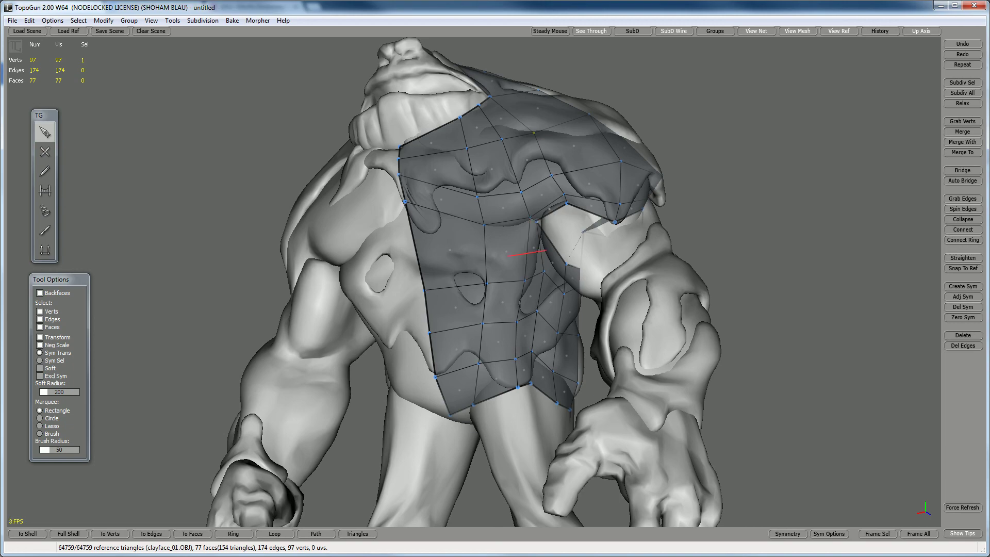
Raise the centreline vertex and its neighbour in the upper belly row towards the chest
scroll(560, 313, "down", 2)
left_click_drag(560, 314, 593, 330, "alt")
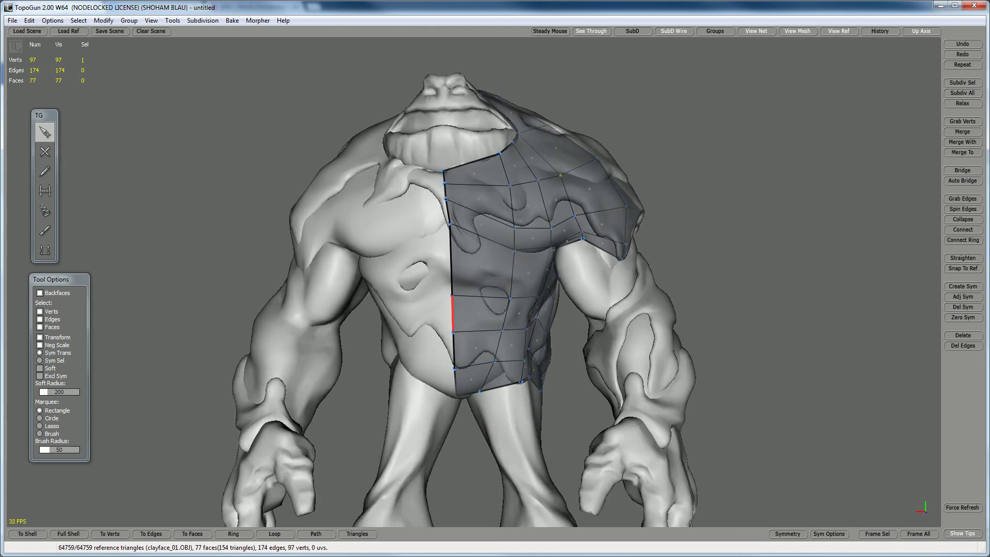
left_click_drag(452, 295, 453, 272)
mouse_move(510, 298)
left_mouse_down()
mouse_move(510, 285)
mouse_move(533, 284)
mouse_move(511, 284)
left_mouse_up()
Check the edge flow across the chest, belly and shoulder from several front and side angles
middle_click_drag(511, 284, 504, 223, "alt")
left_click_drag(505, 223, 464, 231, "alt")
middle_click_drag(464, 230, 506, 361, "alt")
left_click_drag(506, 361, 550, 358, "alt")
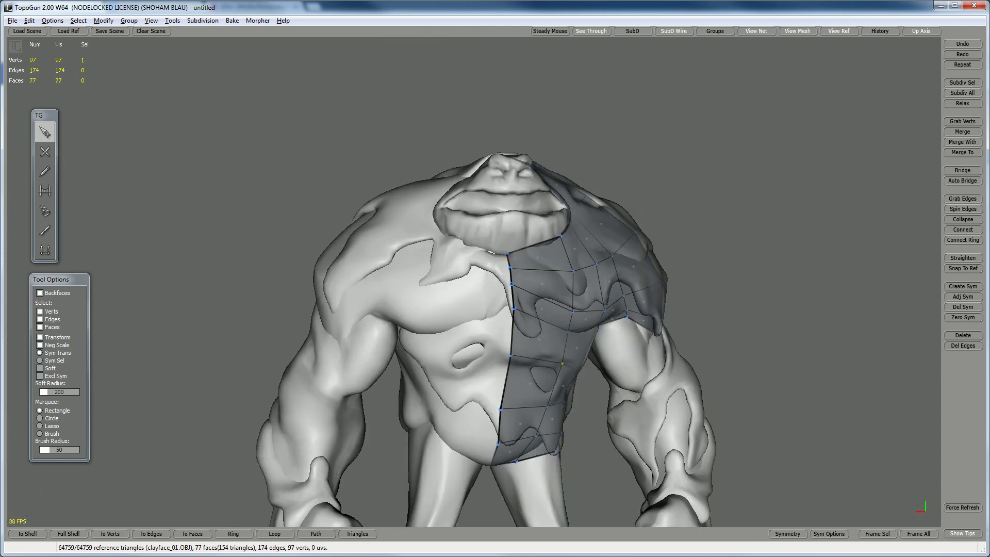
left_click_drag(521, 265, 472, 263, "alt")
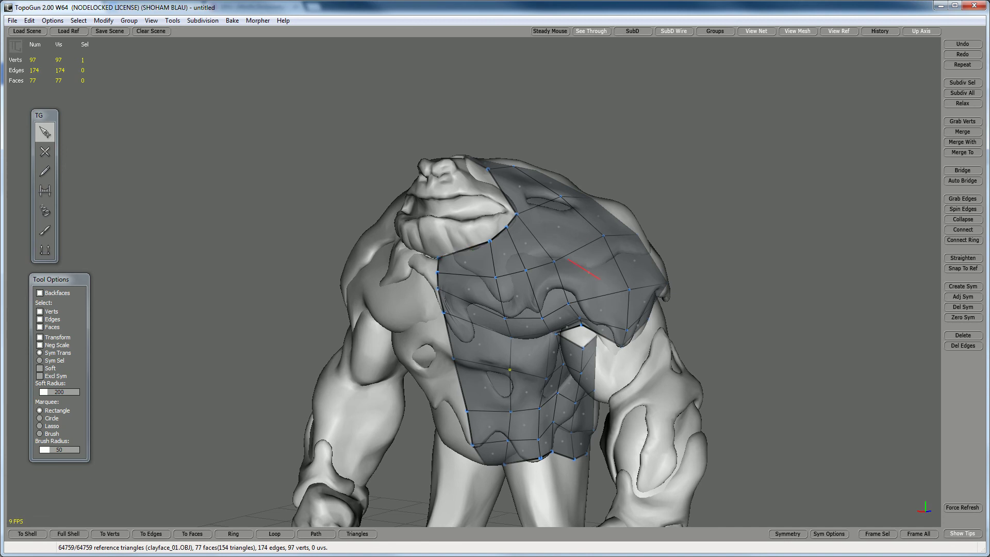
middle_click_drag(586, 289, 553, 203, "alt")
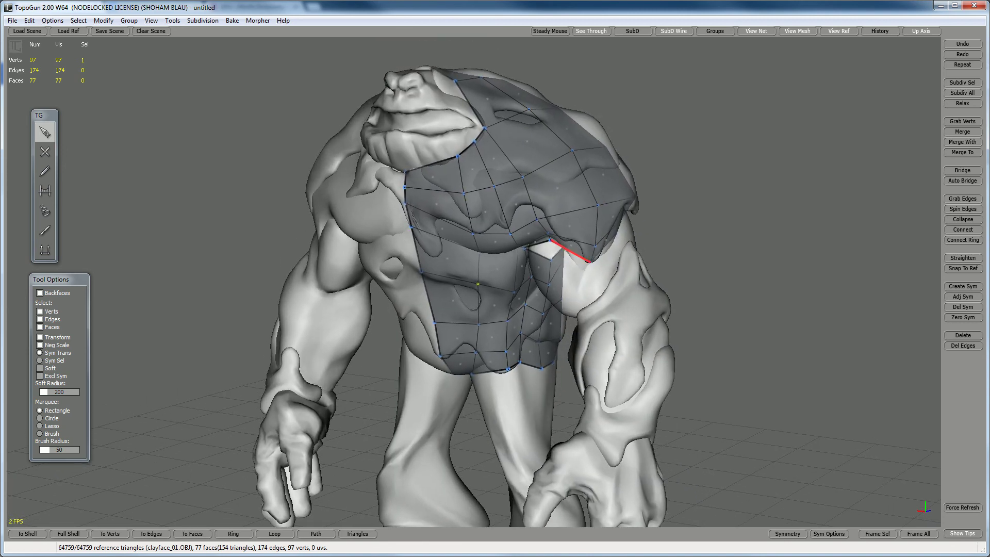
left_click_drag(570, 251, 578, 271, "alt")
middle_click_drag(577, 271, 583, 243, "alt")
right_click_drag(584, 244, 536, 243, "alt")
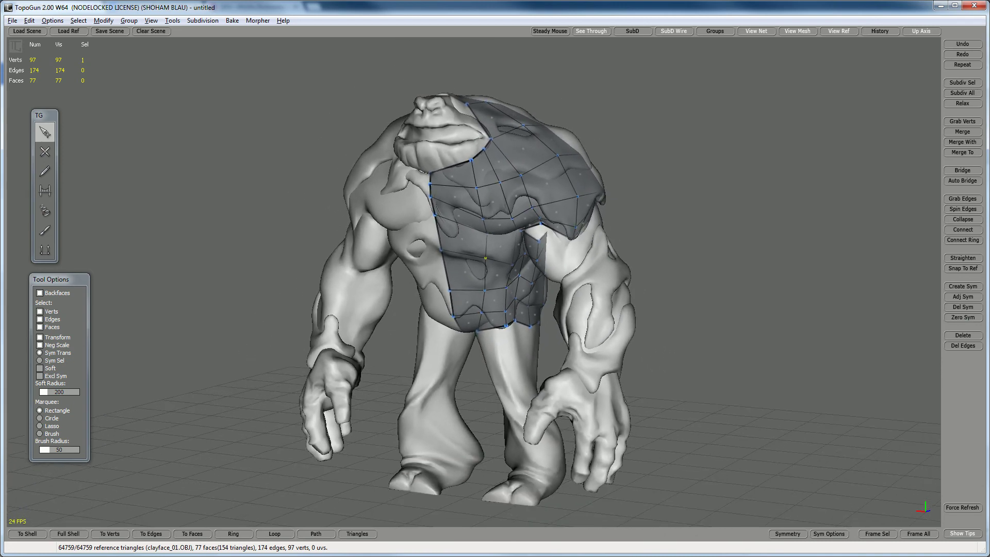
mouse_move(536, 244)
left_mouse_down("alt")
mouse_move(585, 242)
mouse_move(549, 244)
left_mouse_up("alt")
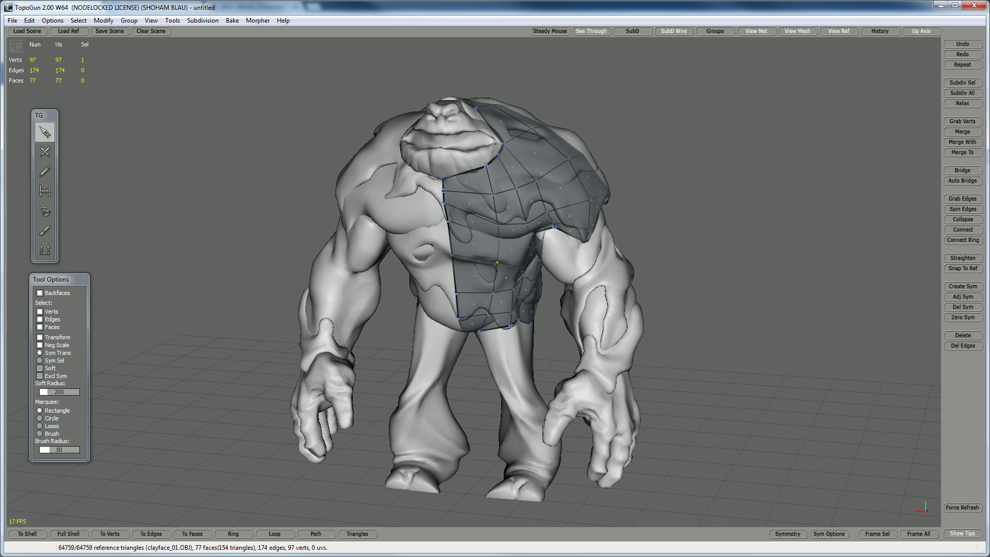